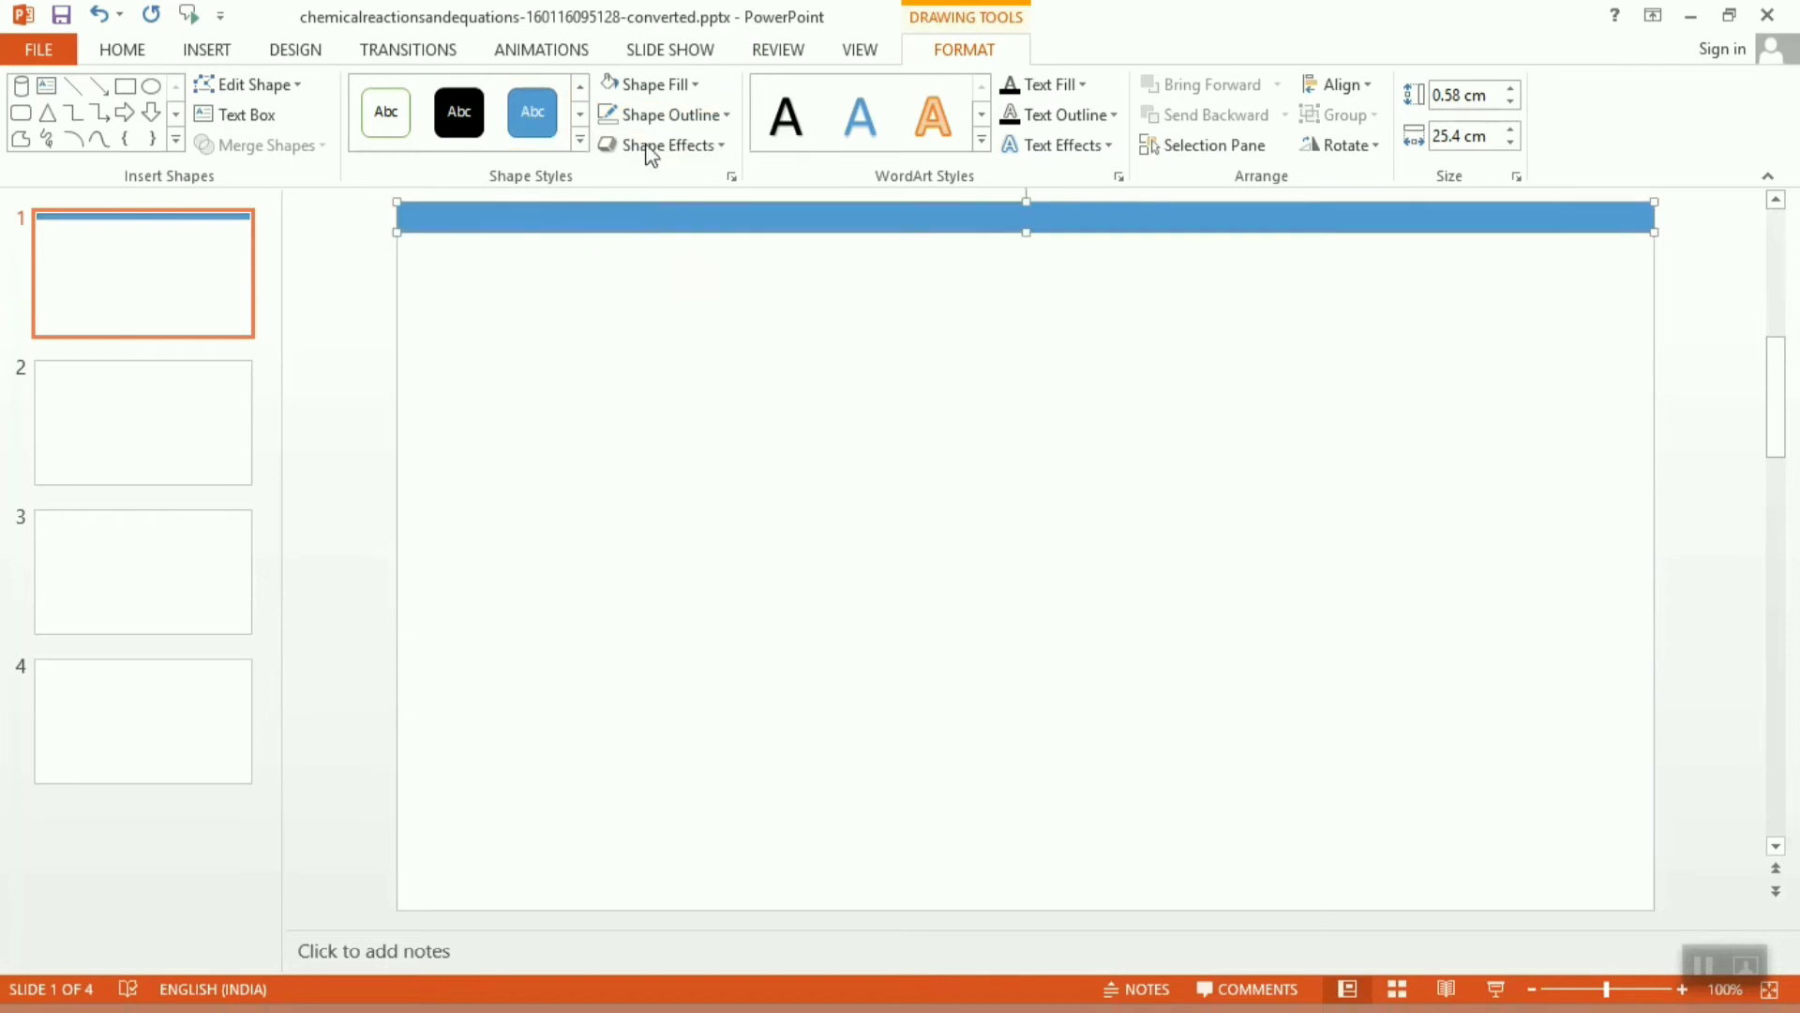
# Fill the bar along the slide's upper edge with the dark brown striped wood texture.
pyautogui.click(649, 85)
pyautogui.moveTo(672, 471)
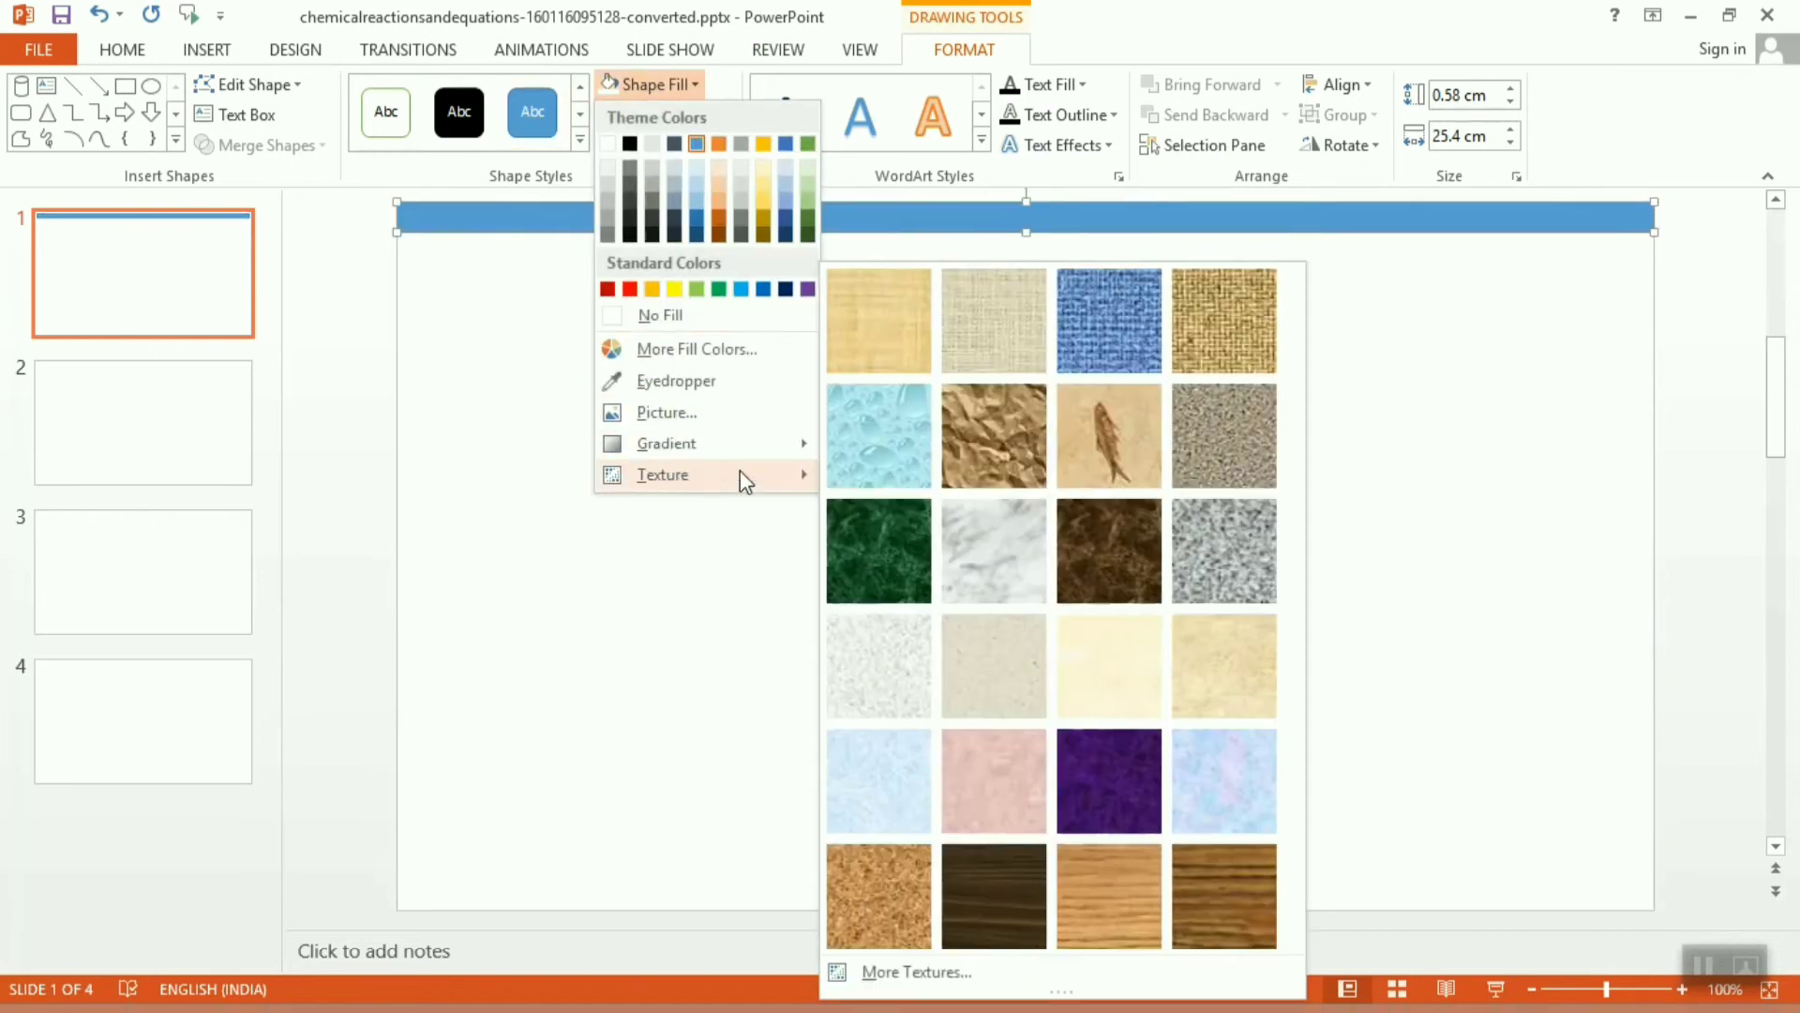
pyautogui.click(1195, 909)
pyautogui.click(840, 357)
# Copy the wooden bar, paste it as a picture and place the copy along the slide's lower edge.
pyautogui.click(819, 212)
pyautogui.rightClick(823, 217)
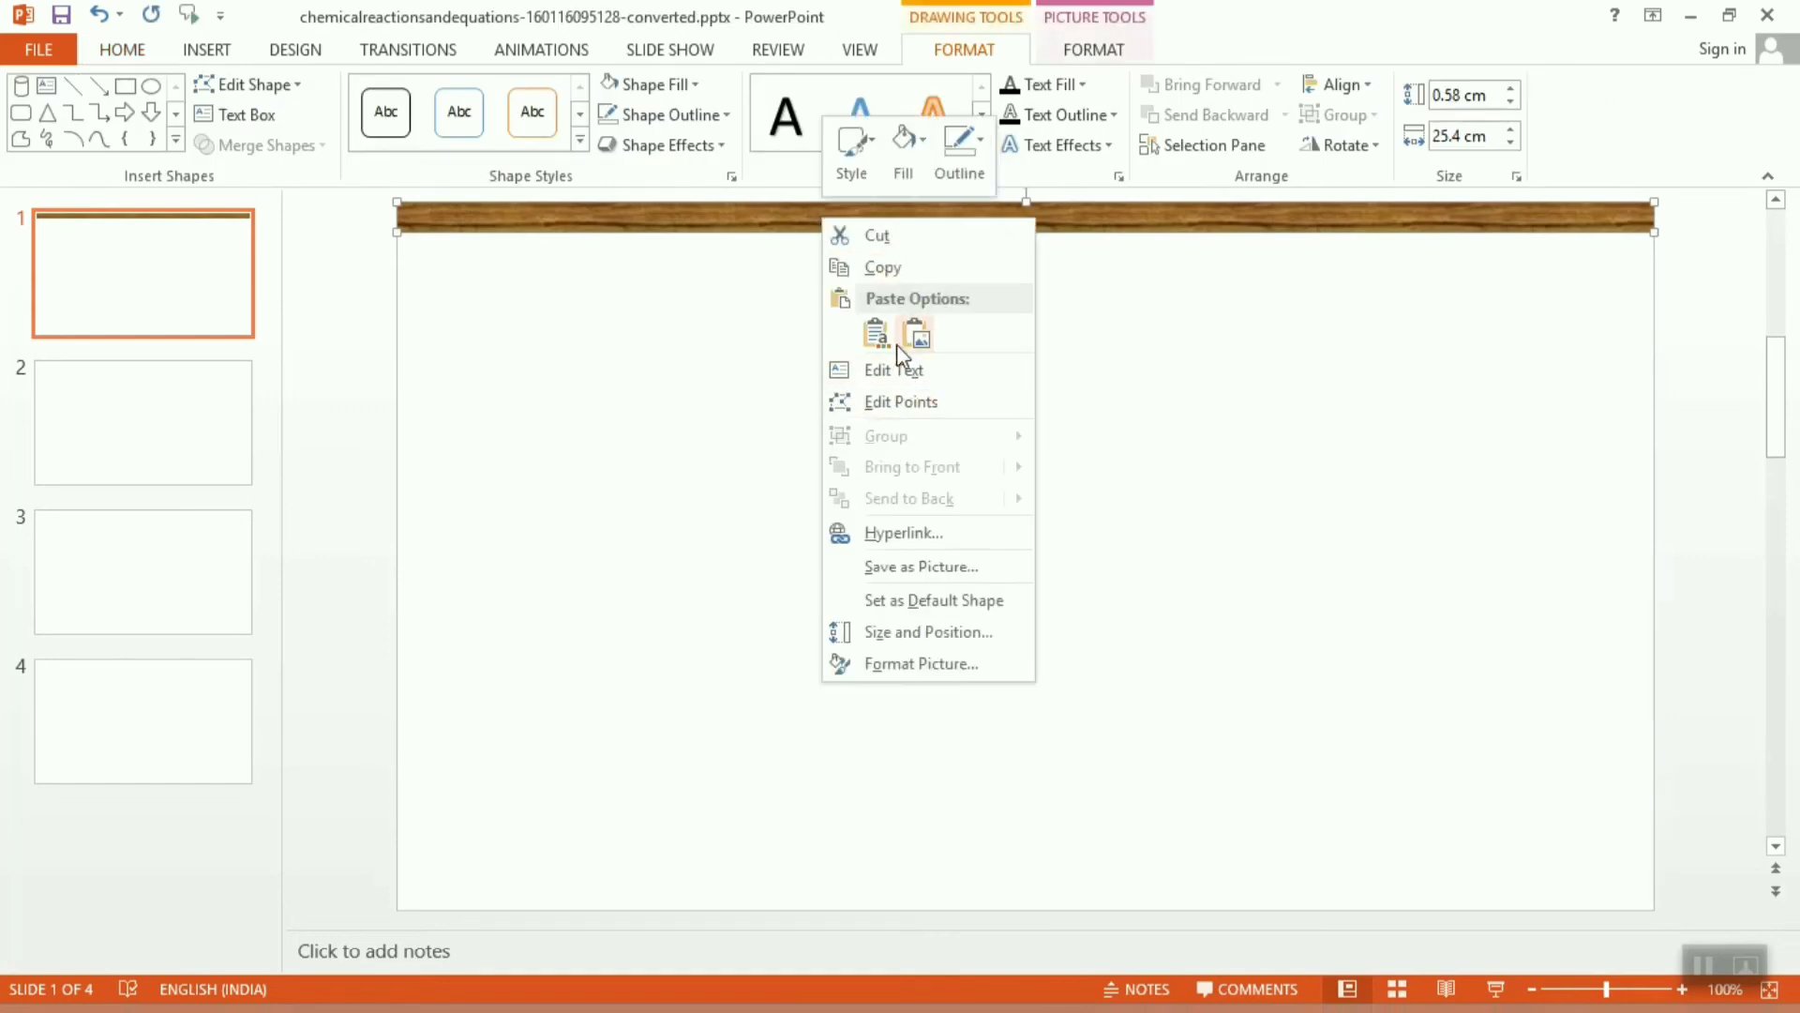
pyautogui.click(876, 257)
pyautogui.rightClick(772, 313)
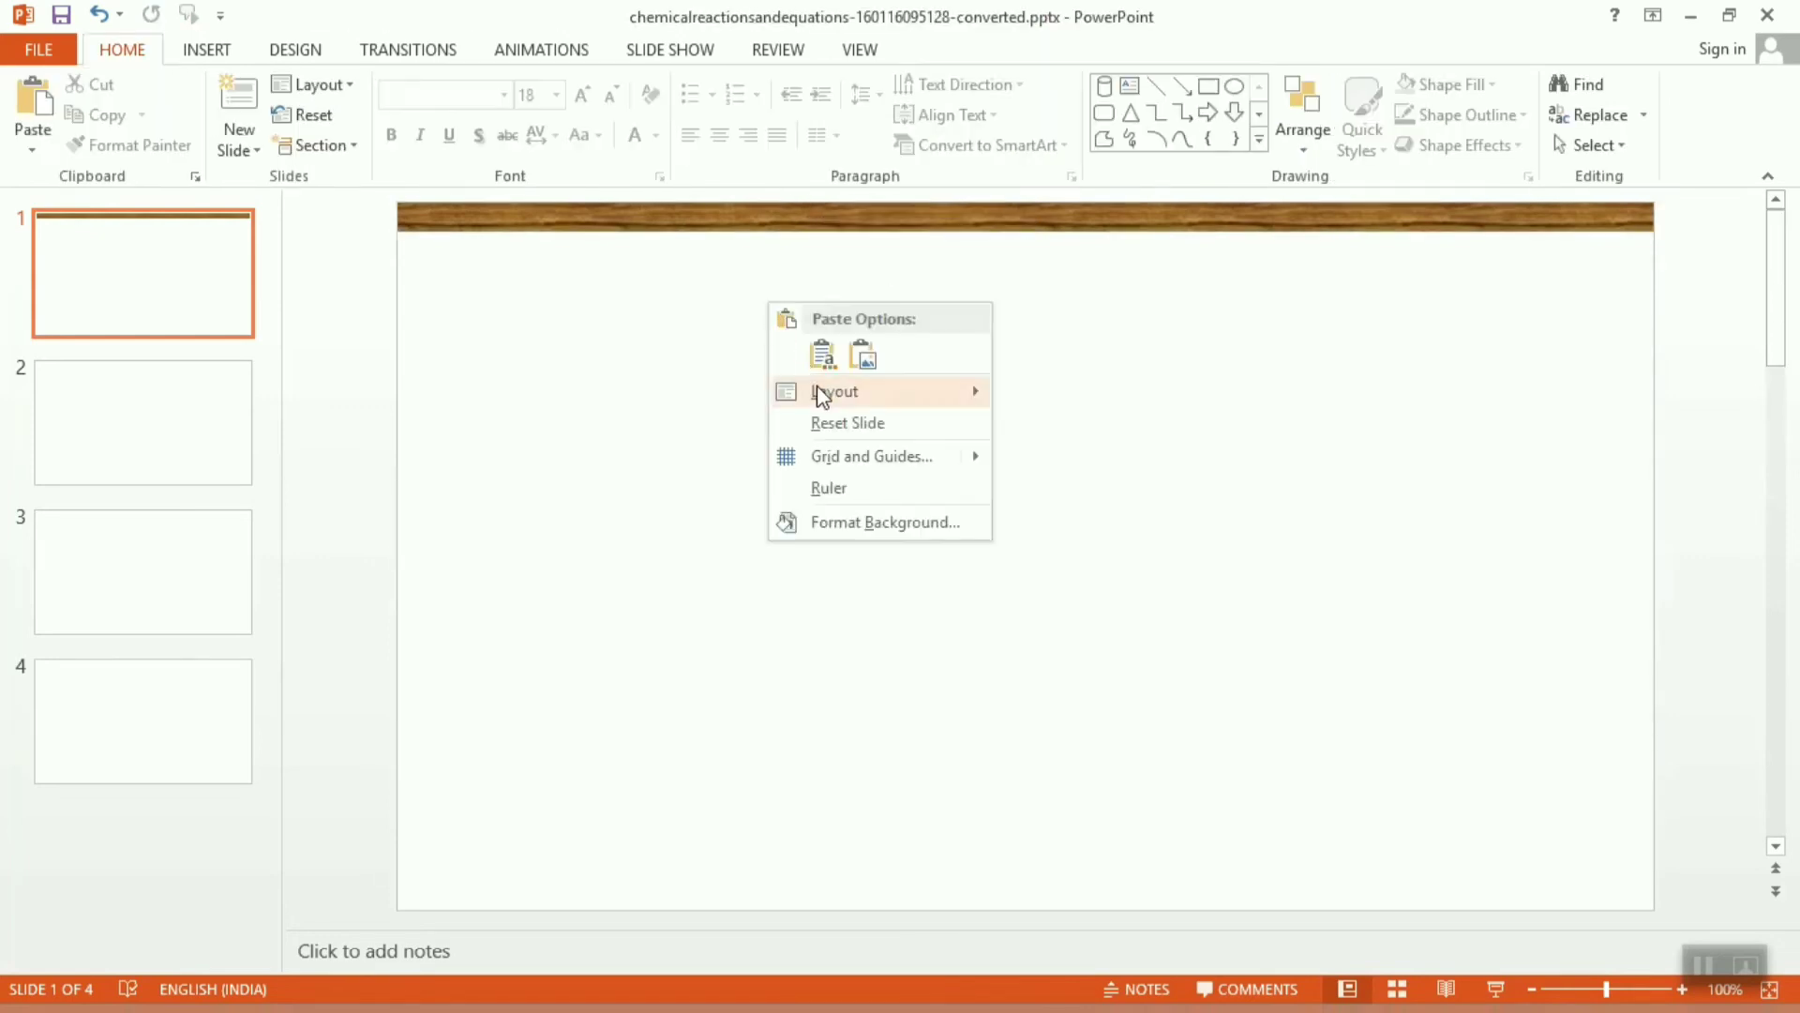
pyautogui.click(856, 355)
pyautogui.moveTo(904, 554)
pyautogui.mouseDown()
pyautogui.moveTo(928, 892)
pyautogui.moveTo(902, 885)
pyautogui.mouseUp()
# Paste another picture copy of the wooden bar, rotate it 90 degrees and place it along the slide's left edge.
pyautogui.click(614, 225)
pyautogui.rightClick(615, 225)
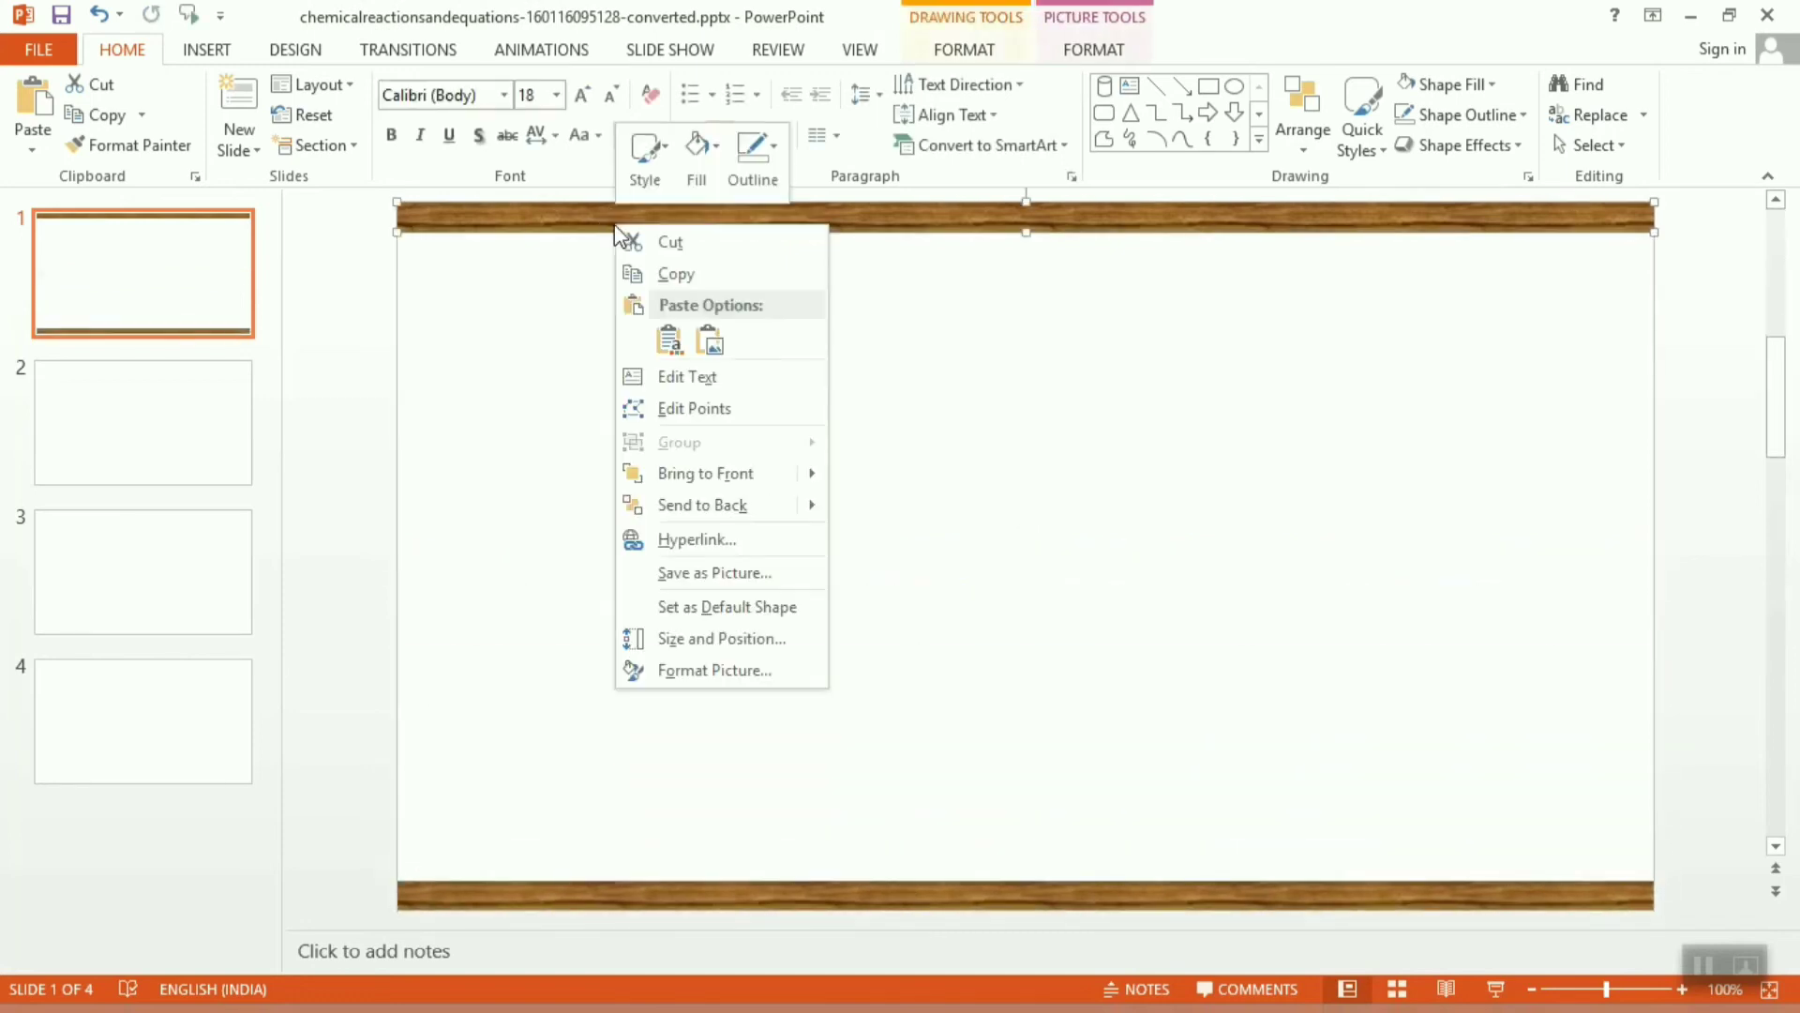
pyautogui.click(709, 343)
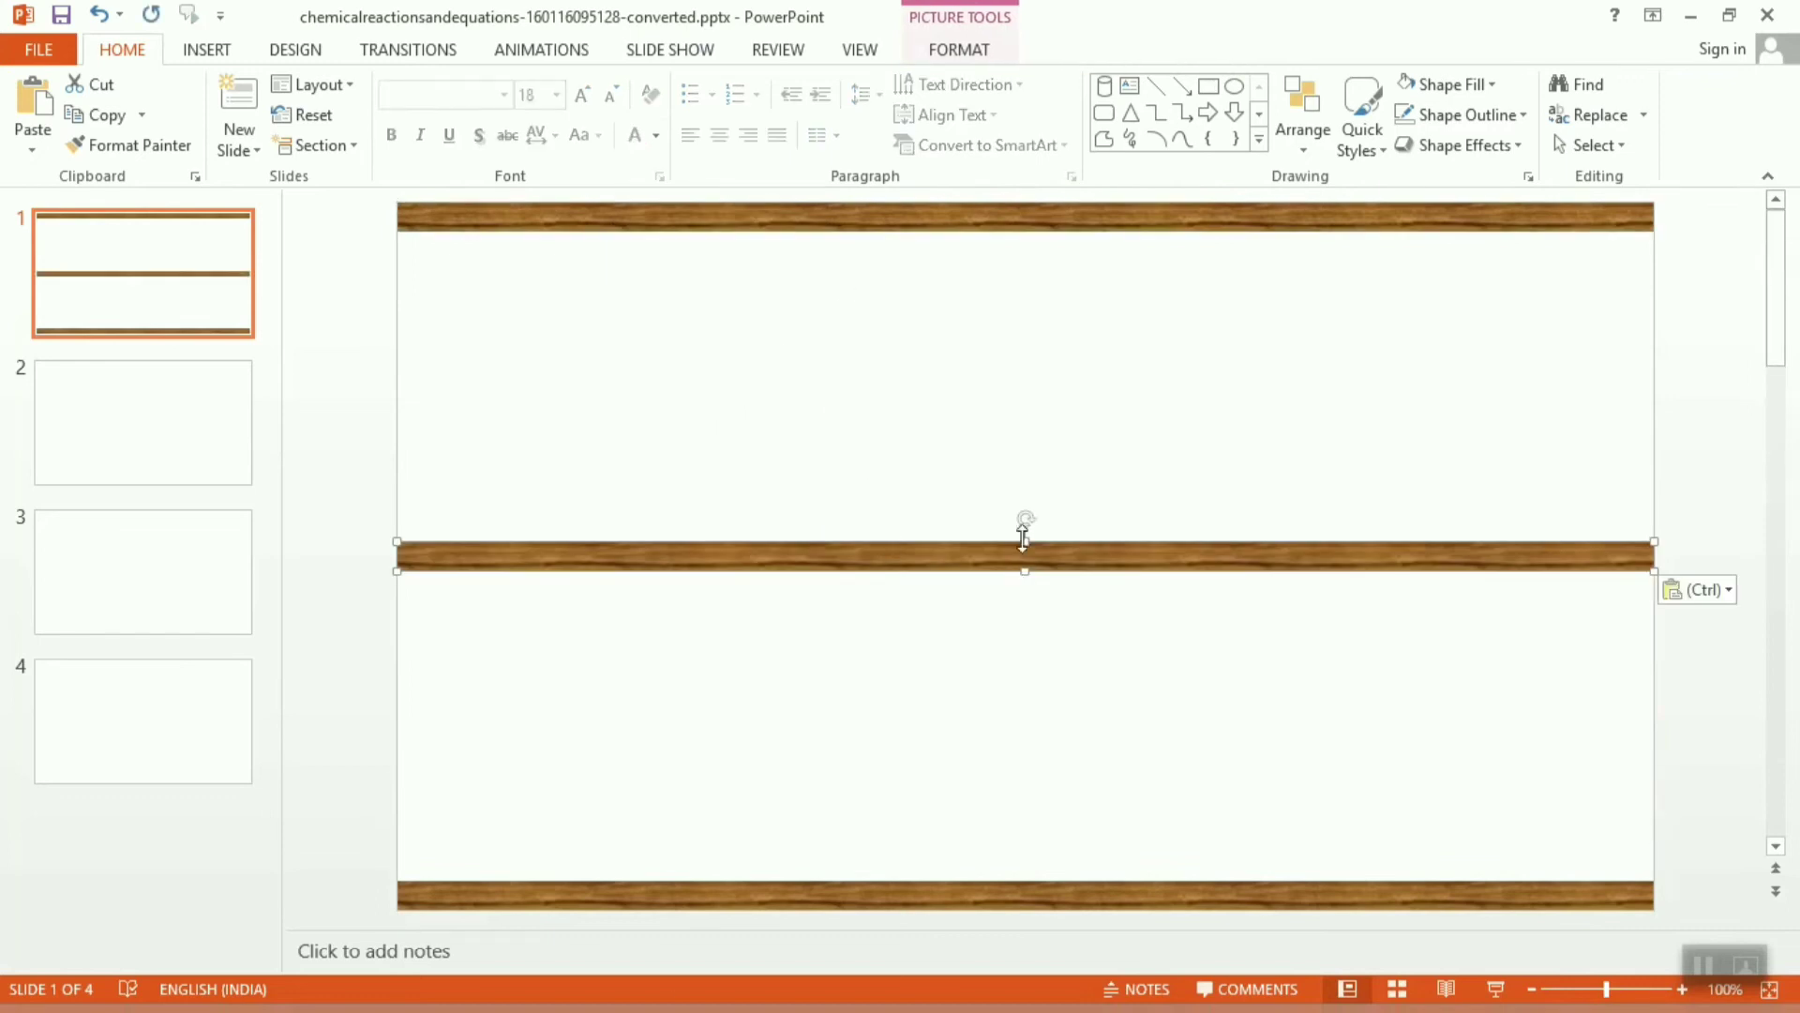
pyautogui.moveTo(1021, 515); pyautogui.dragTo(1233, 524)
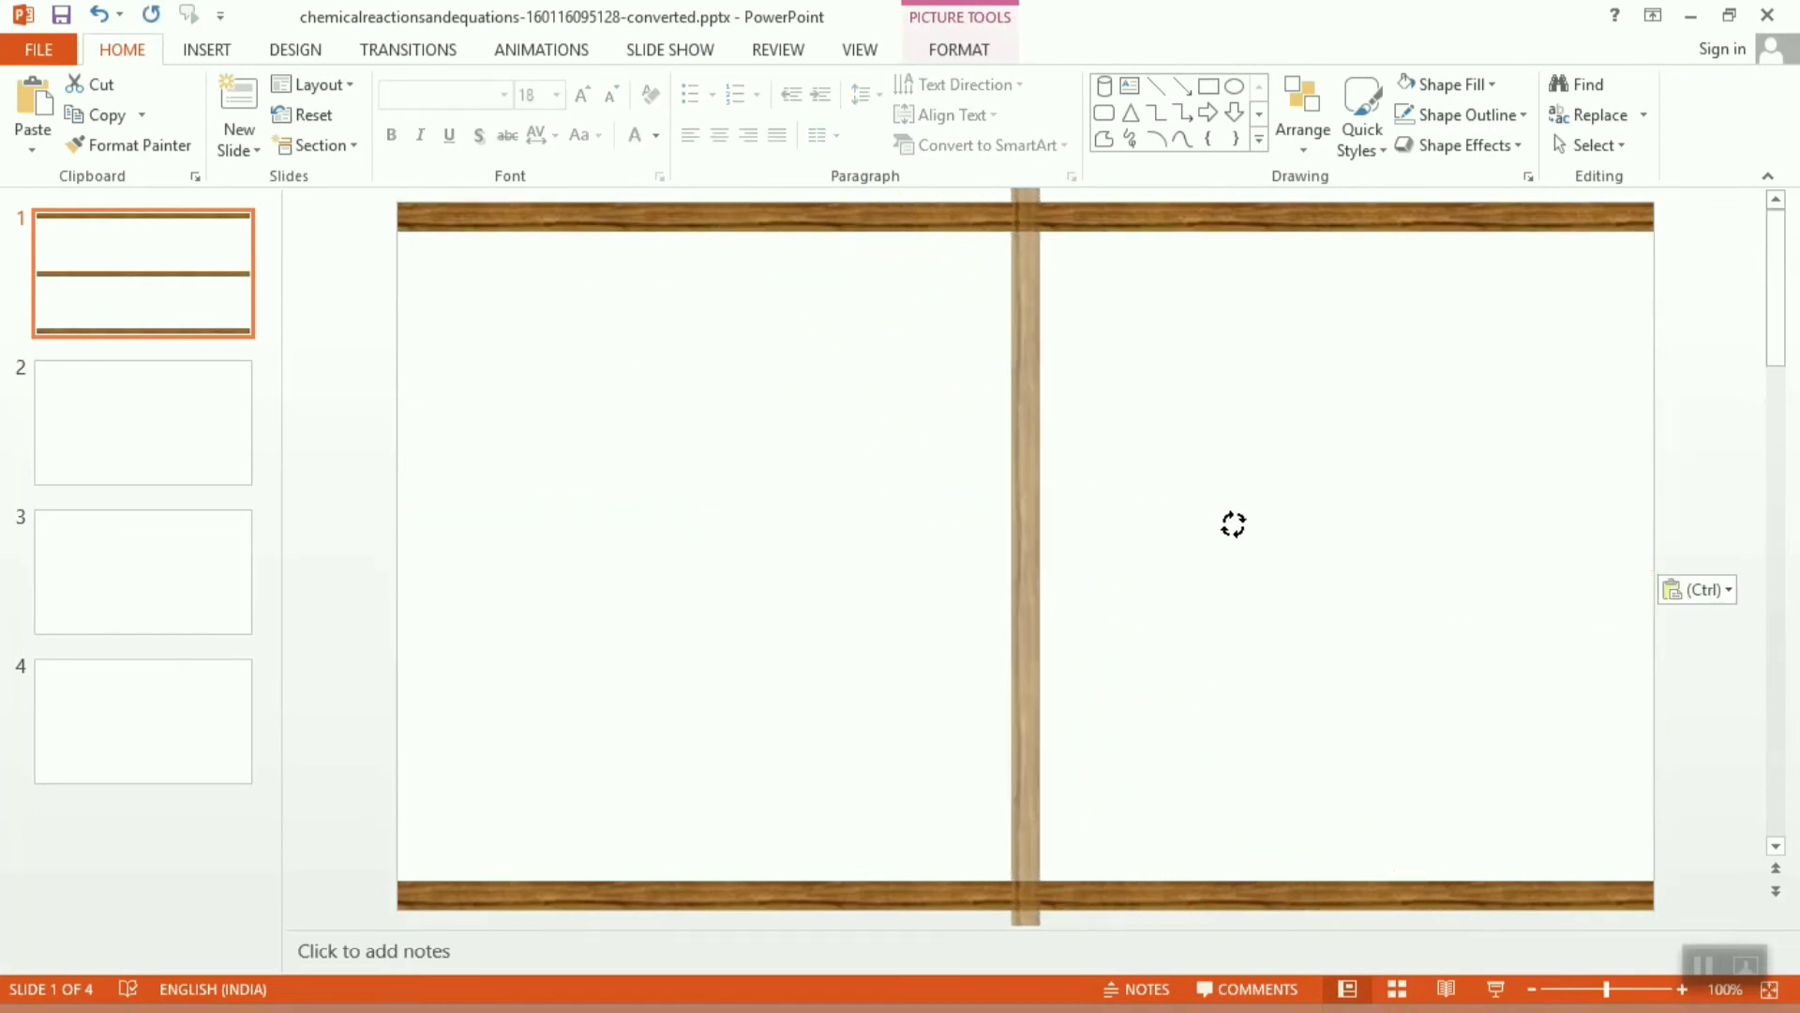
pyautogui.moveTo(1036, 482); pyautogui.dragTo(418, 385)
# Shorten the vertical wooden bar at both ends so it matches the slide's height.
pyautogui.scroll(-1, 675, 490)
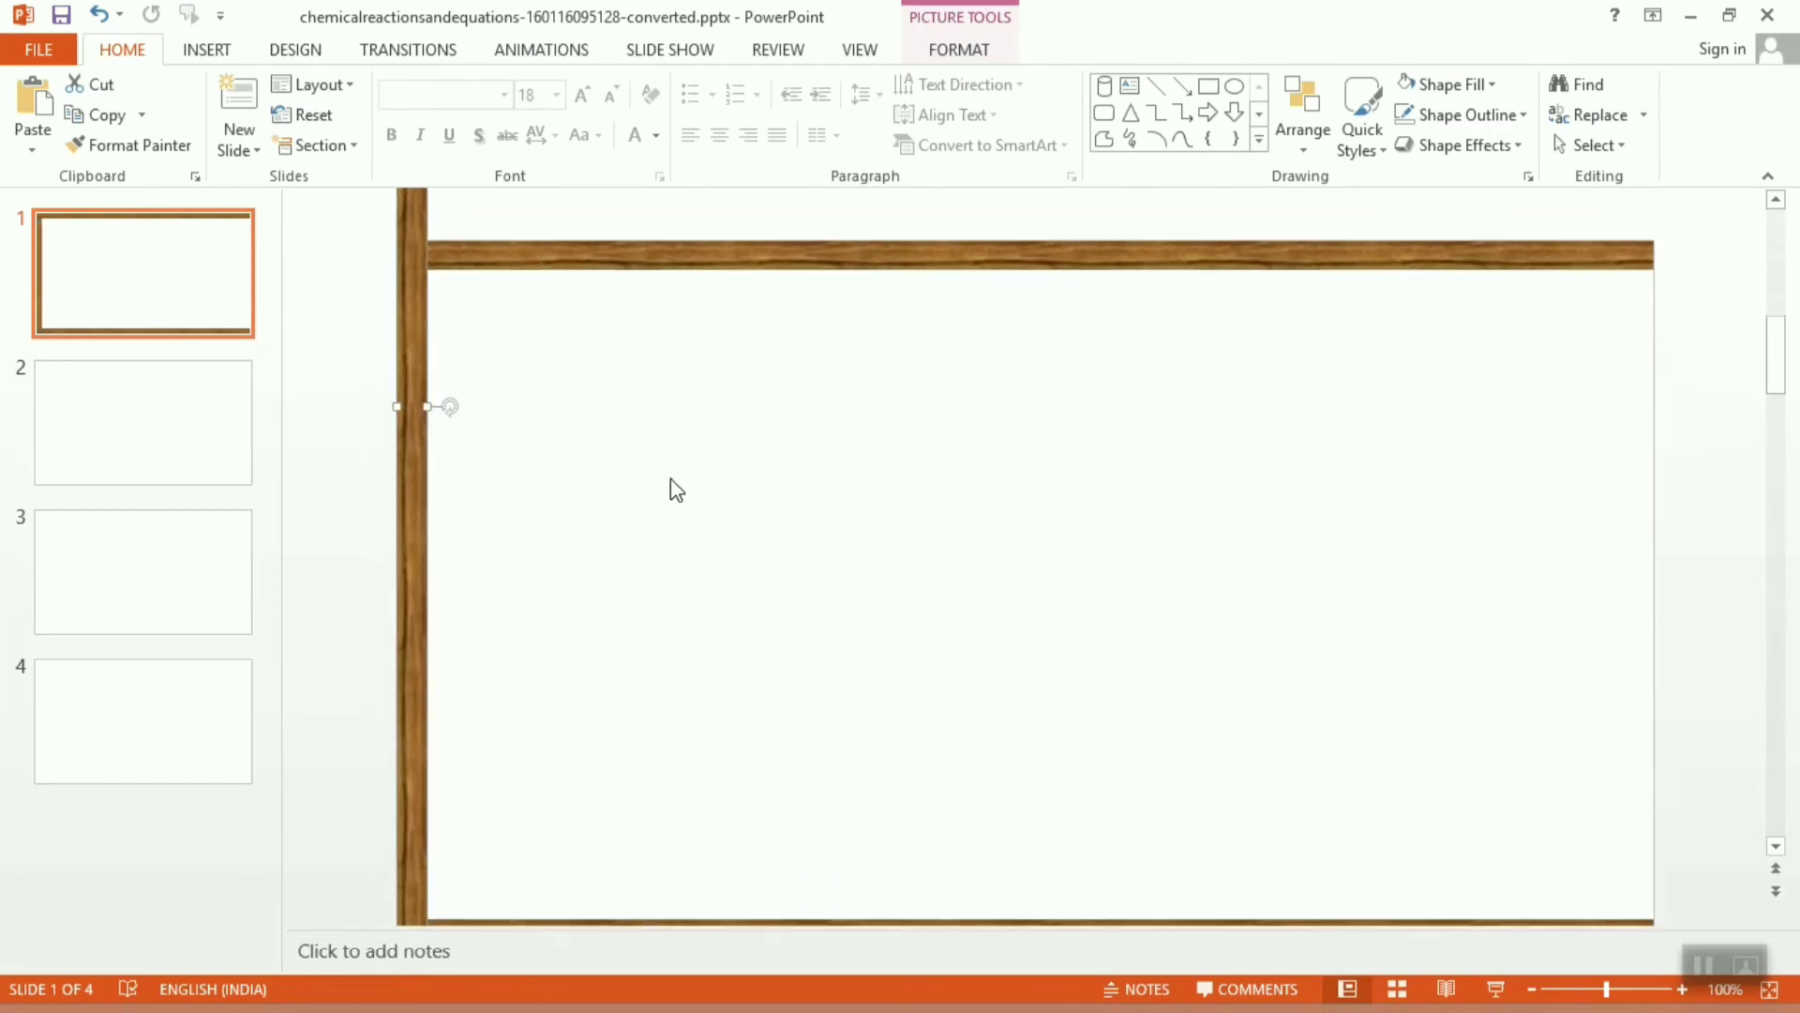
pyautogui.scroll(-2, 675, 489)
pyautogui.moveTo(426, 539); pyautogui.dragTo(427, 442)
pyautogui.scroll(8, 428, 443)
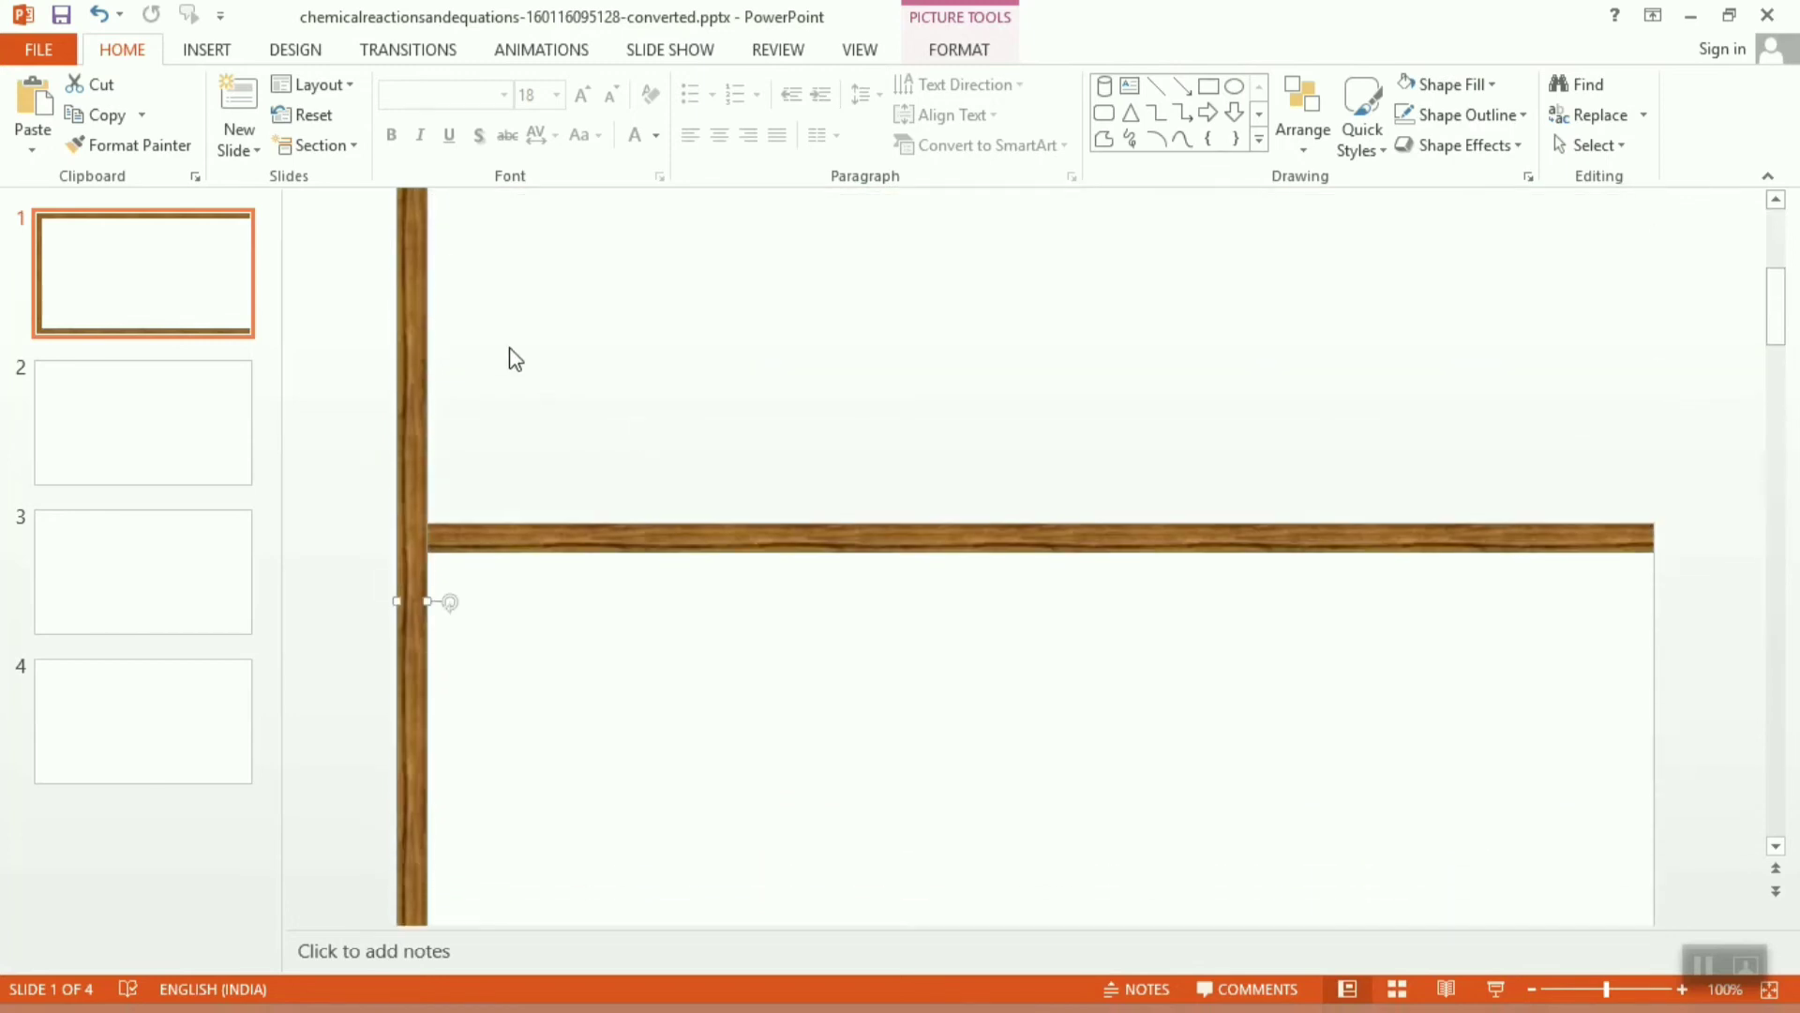
pyautogui.scroll(2, 507, 353)
pyautogui.moveTo(427, 222); pyautogui.dragTo(429, 780)
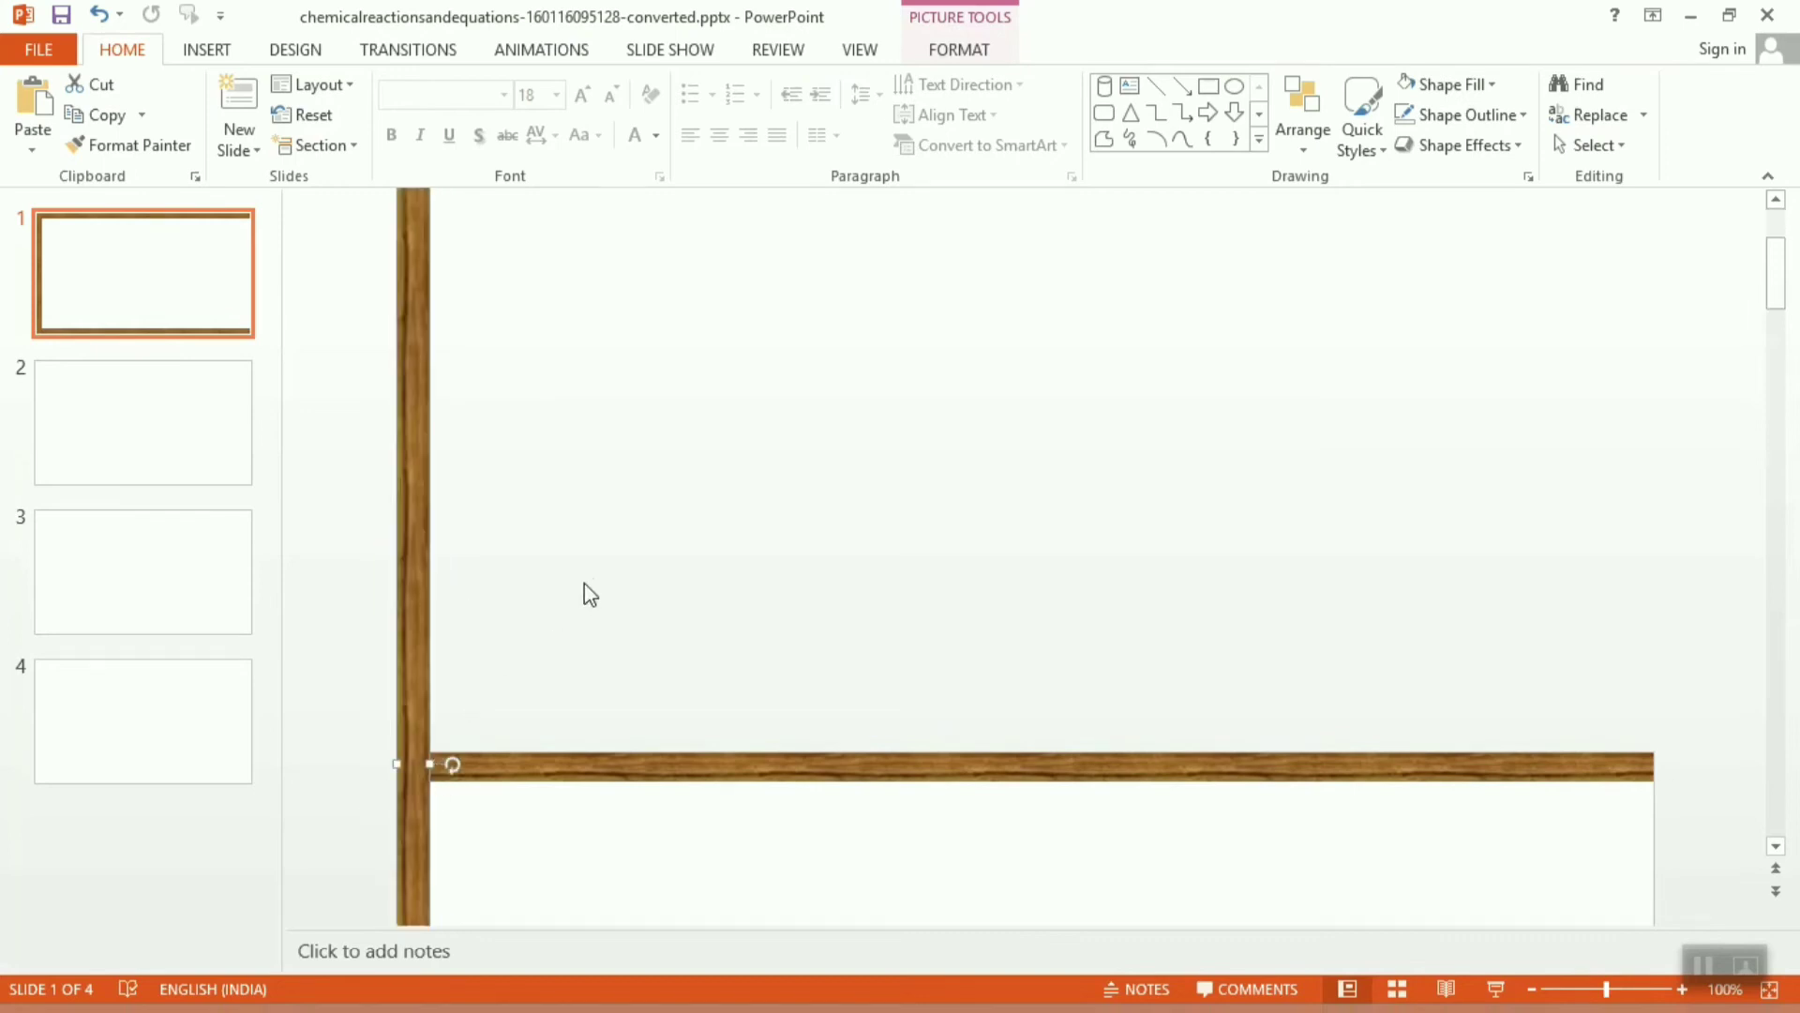
pyautogui.scroll(2, 459, 453)
pyautogui.moveTo(413, 201); pyautogui.dragTo(431, 881)
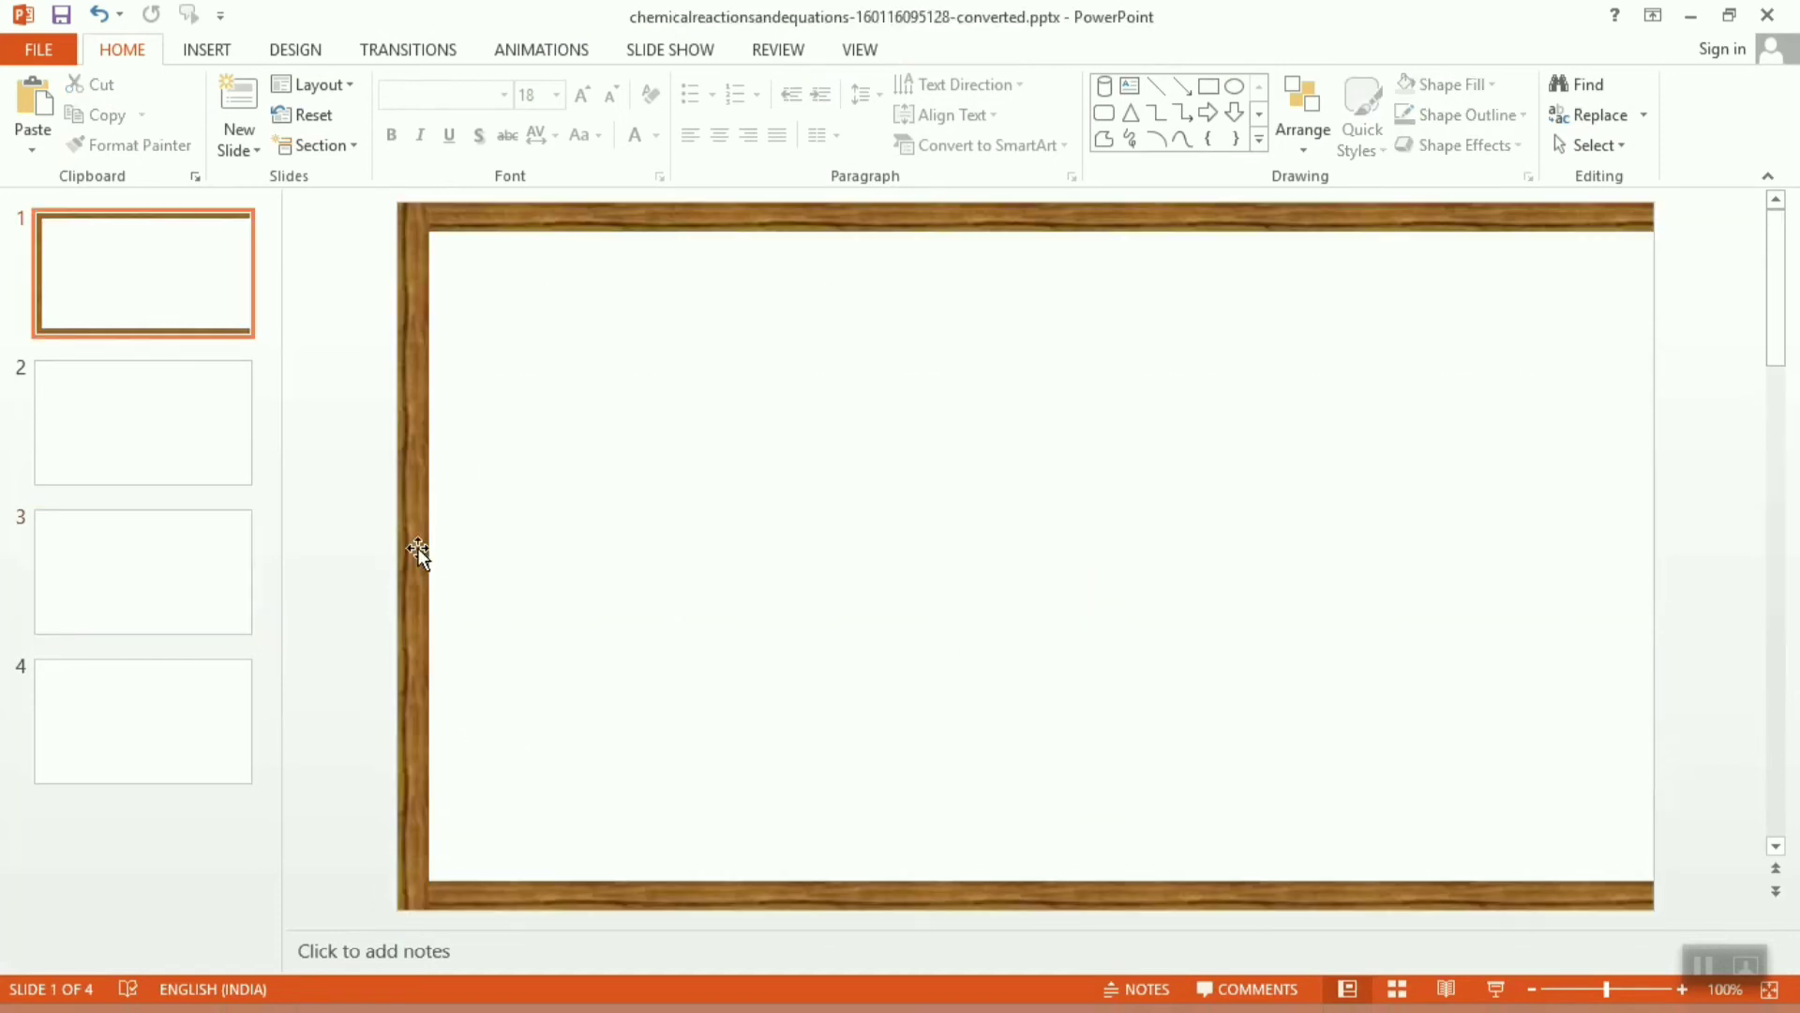
# Copy the left wooden bar, paste it as a picture and place the copy along the slide's right edge.
pyautogui.click(418, 552)
pyautogui.rightClick(418, 552)
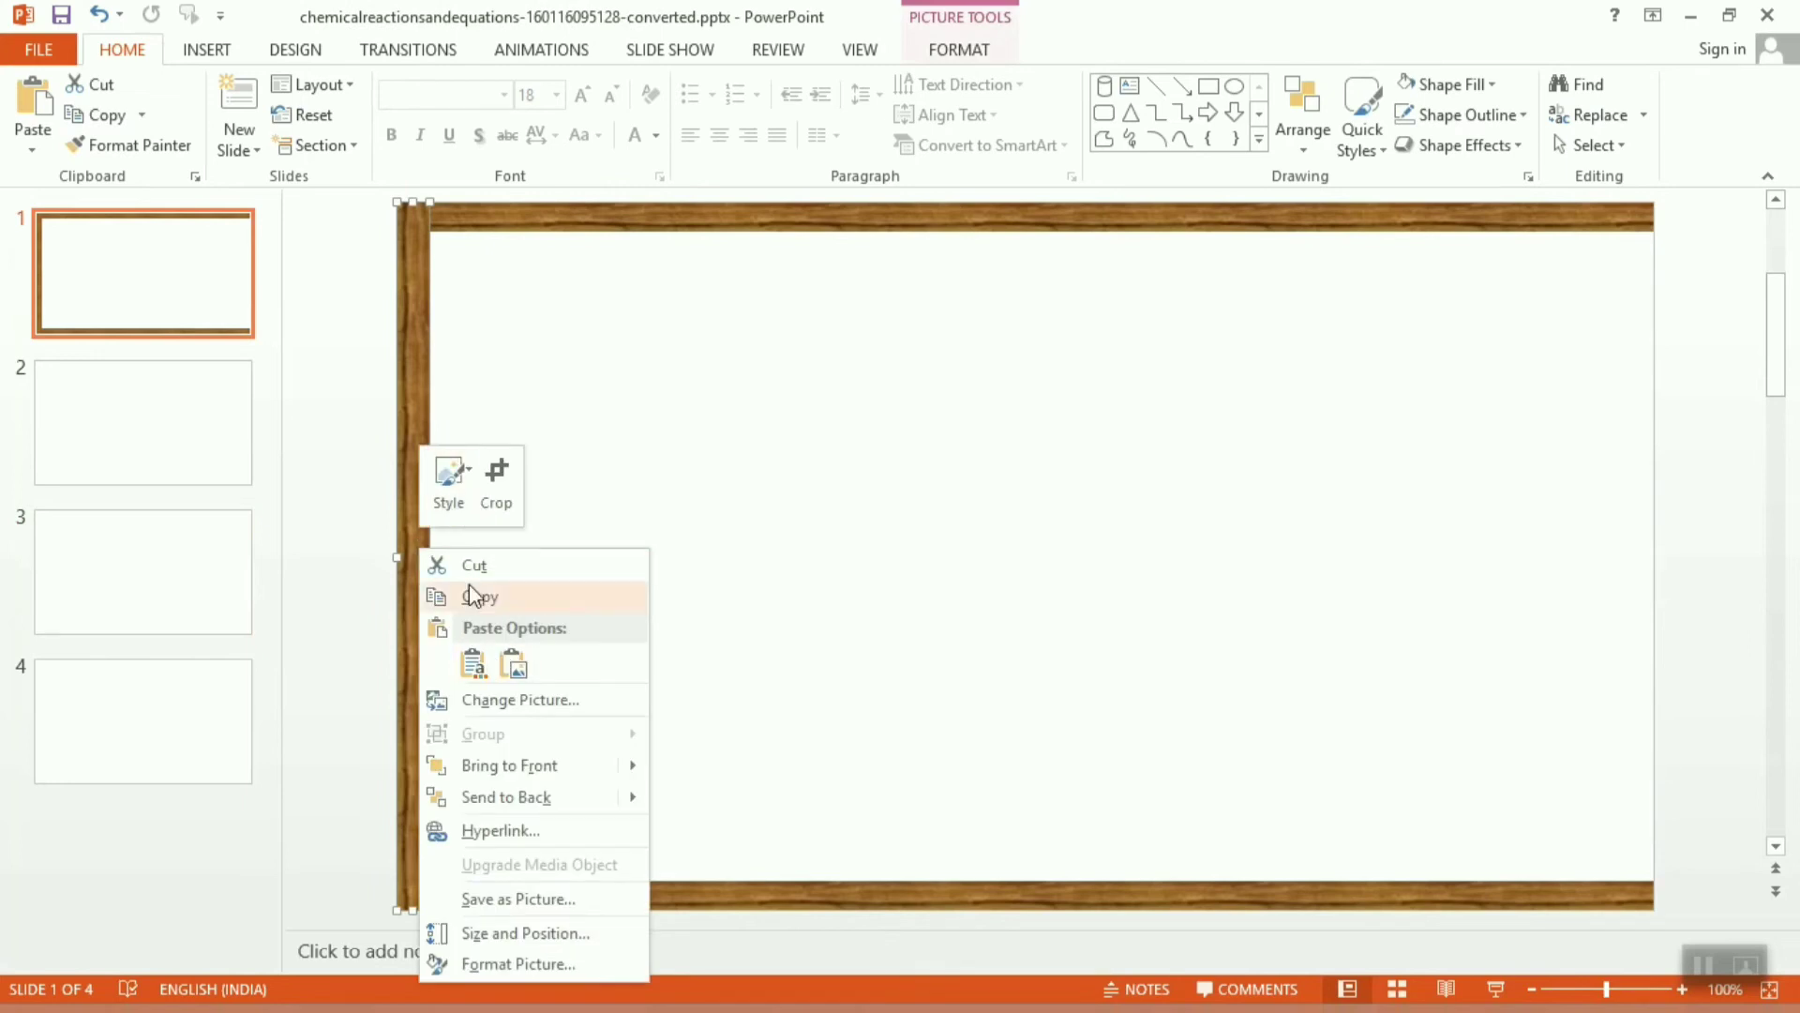
pyautogui.click(497, 596)
pyautogui.rightClick(616, 515)
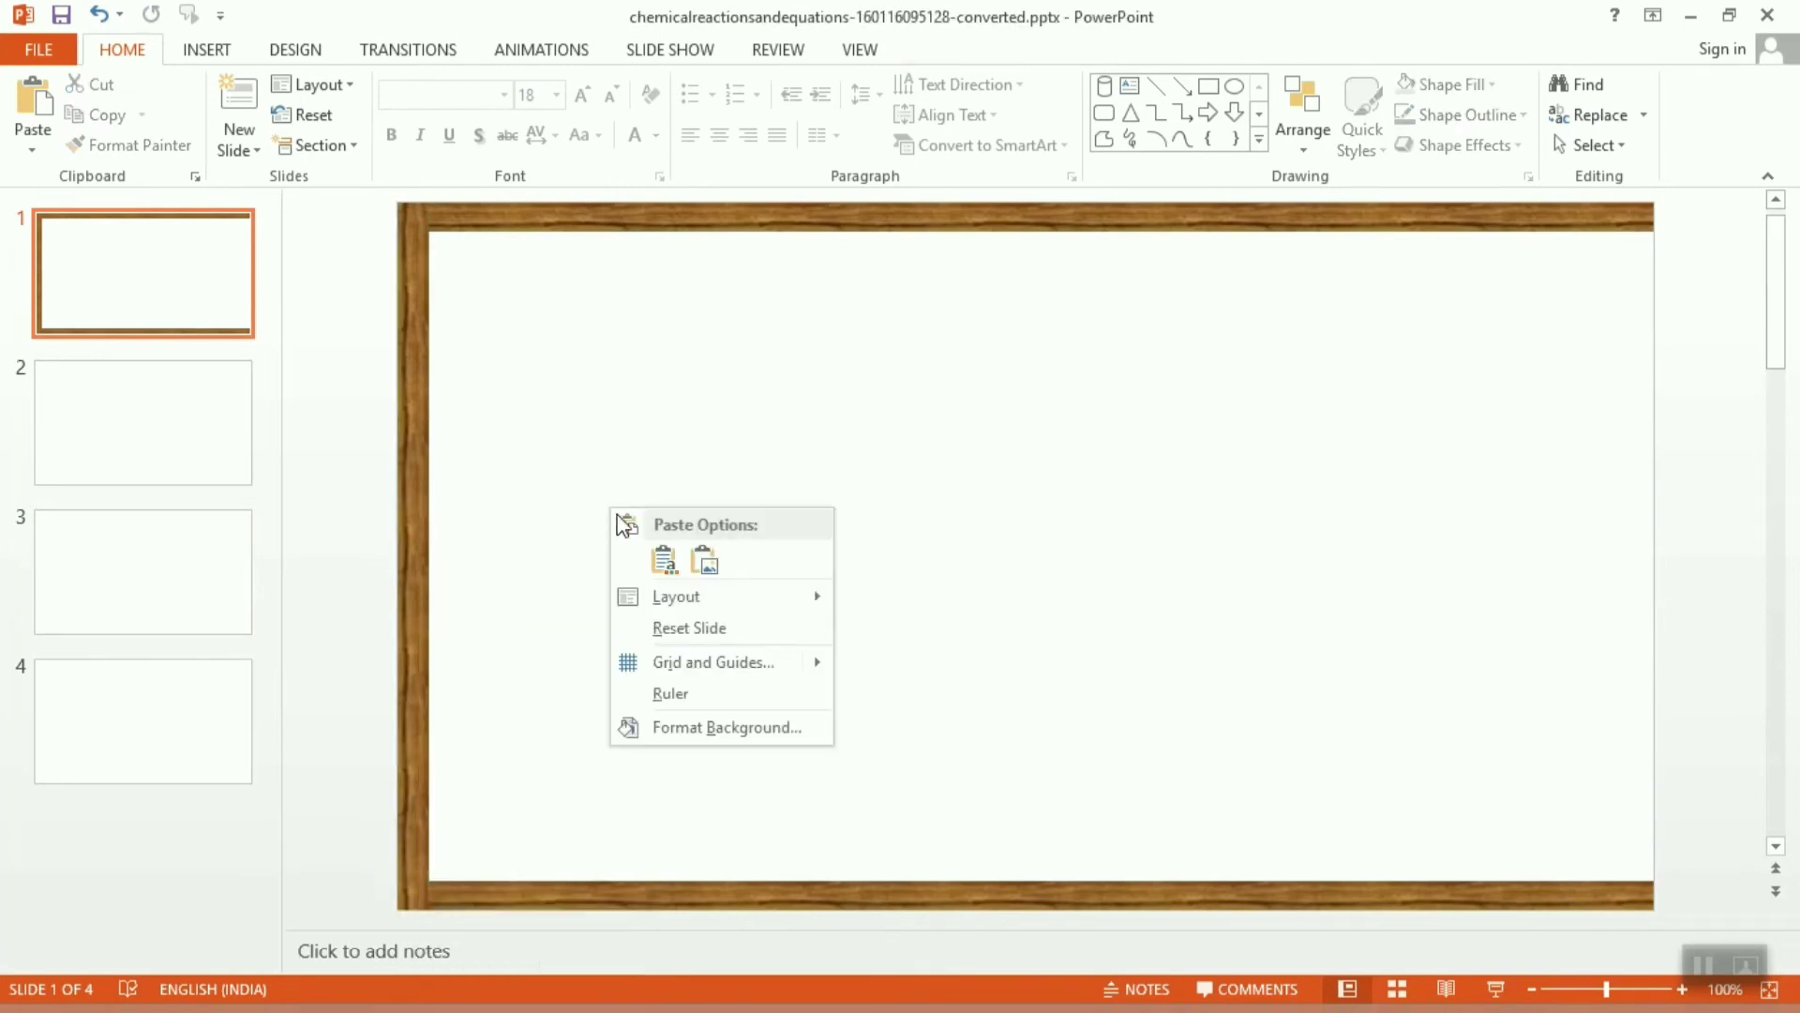
pyautogui.click(705, 561)
pyautogui.moveTo(1159, 492); pyautogui.dragTo(1630, 490)
pyautogui.click(1105, 471)
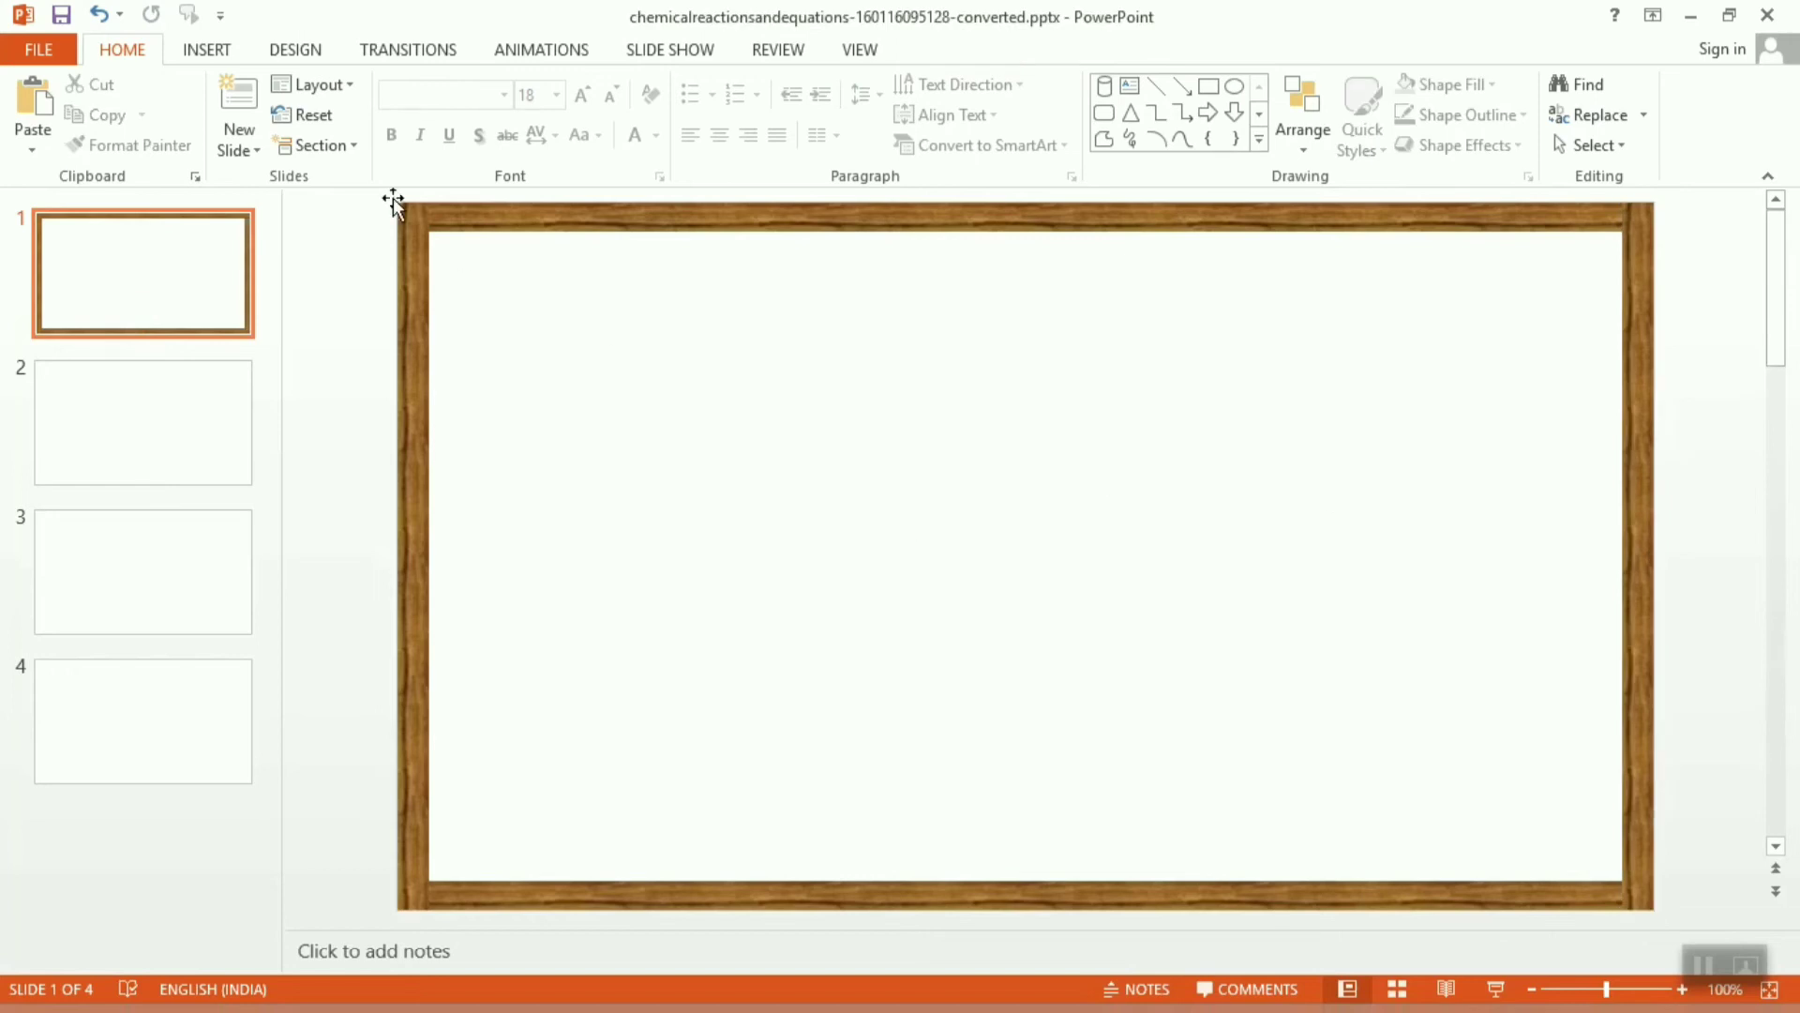
# Draw a rectangle about 13.1 cm high and 24.1 cm wide that fills the area inside the wooden frame.
pyautogui.click(207, 50)
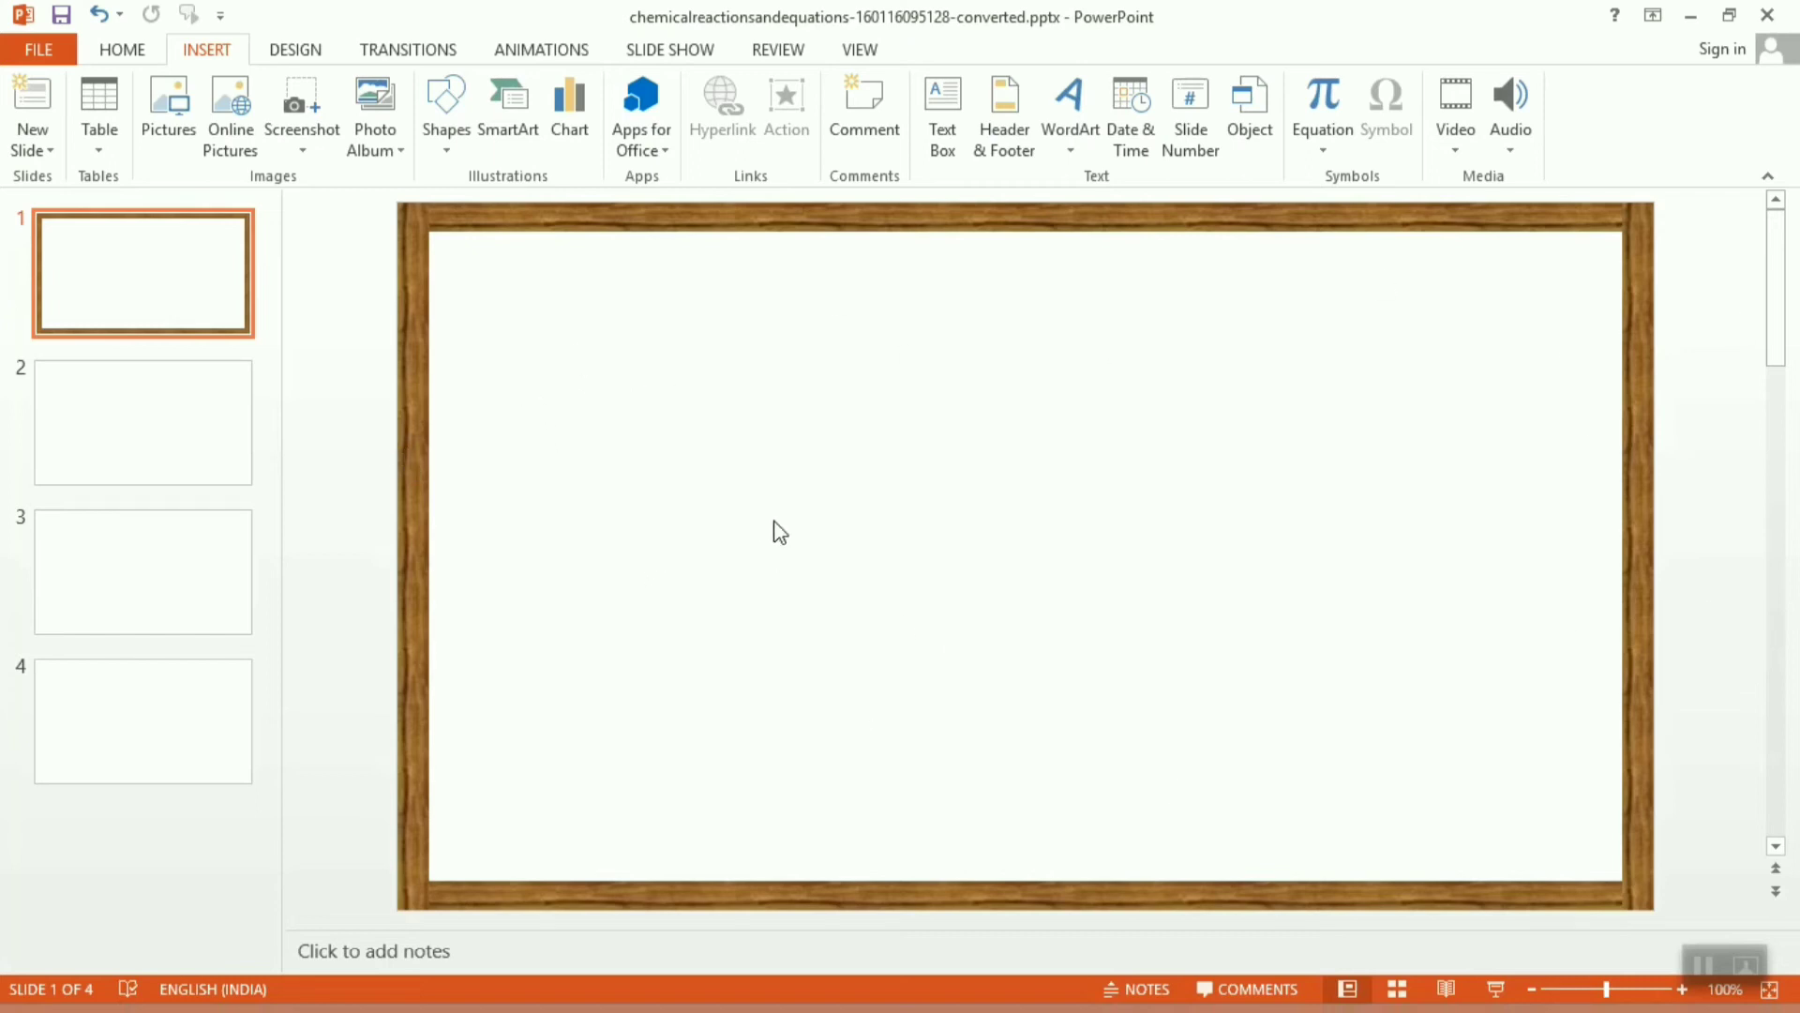
pyautogui.click(138, 50)
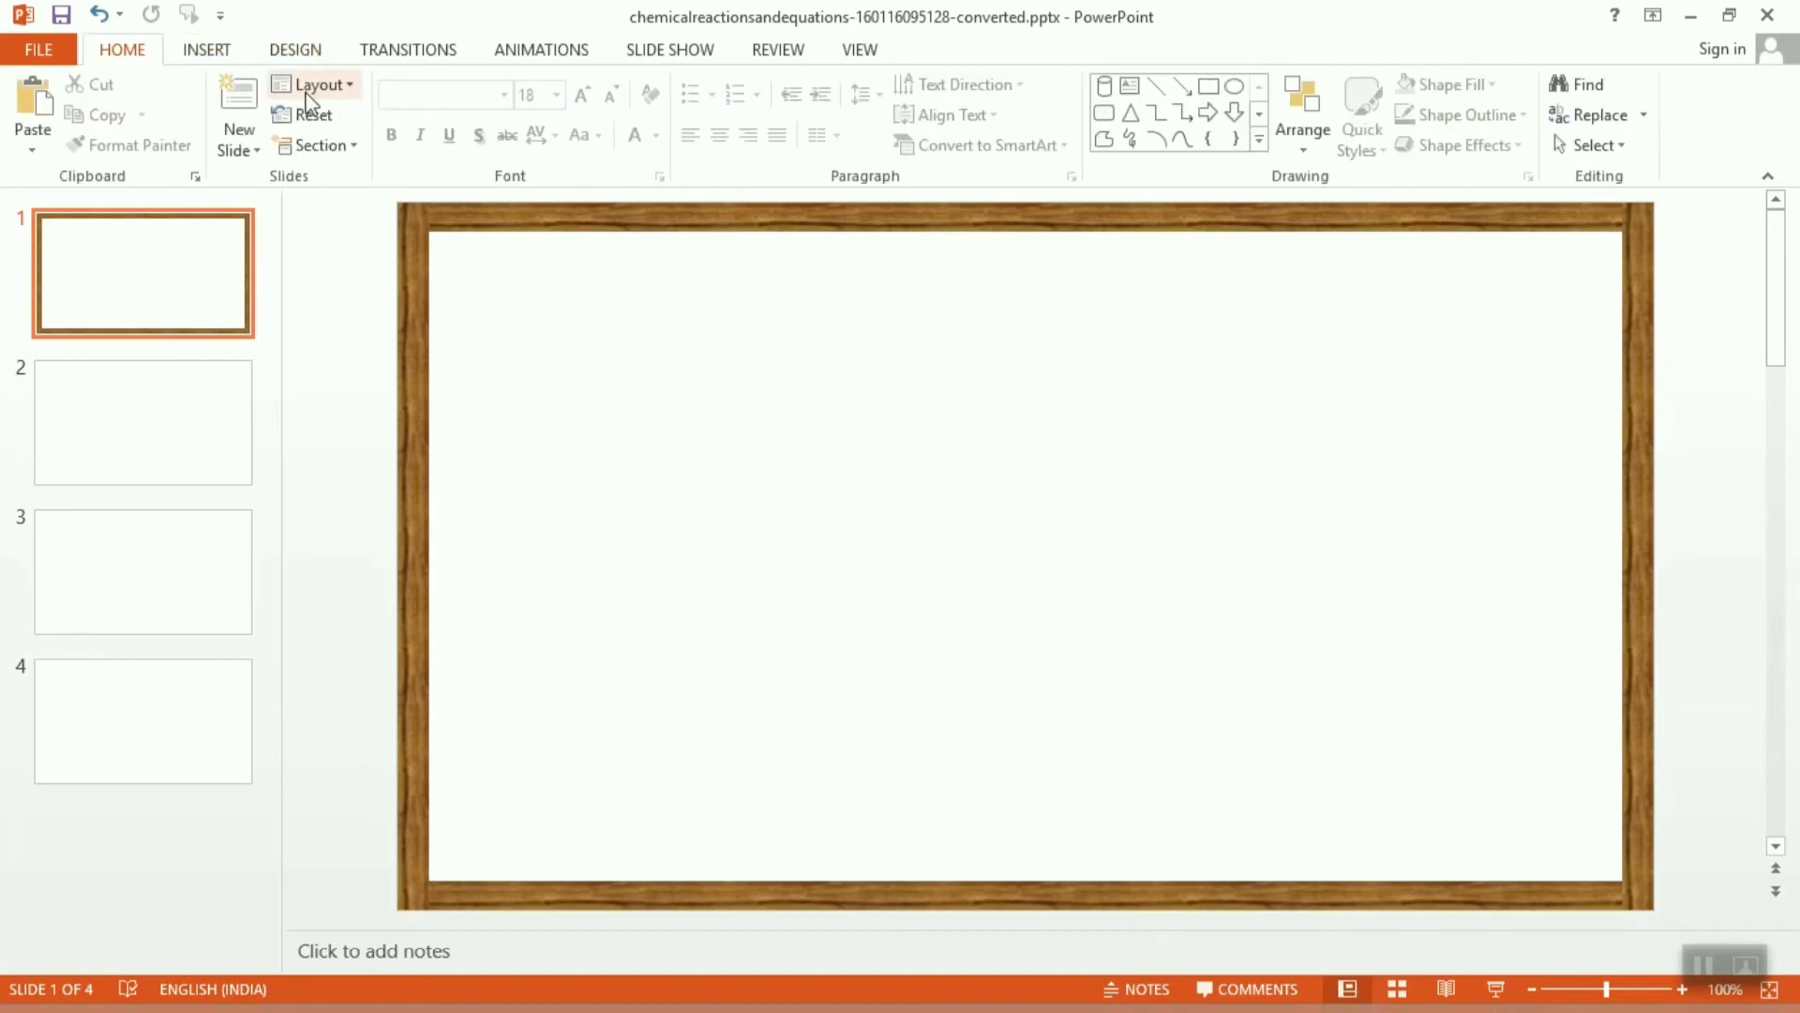
pyautogui.click(234, 55)
pyautogui.click(454, 126)
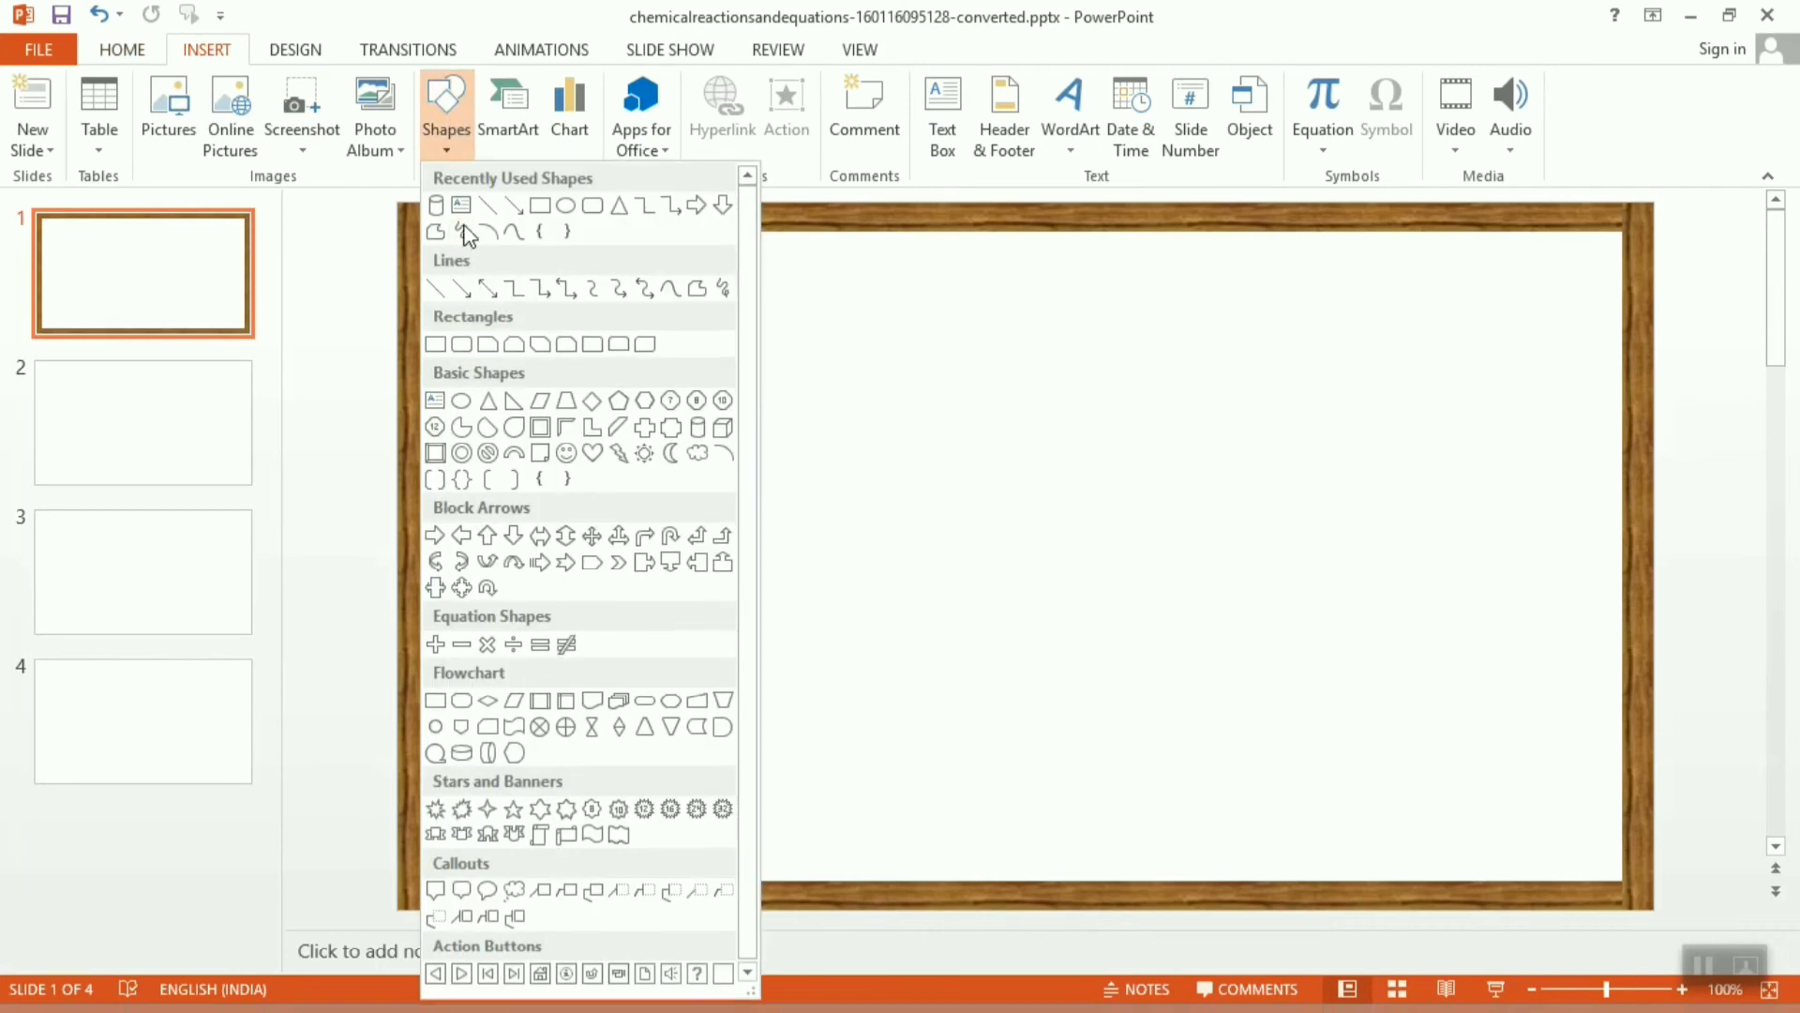
pyautogui.click(540, 208)
pyautogui.moveTo(433, 241)
pyautogui.mouseDown()
pyautogui.moveTo(446, 353)
pyautogui.moveTo(928, 840)
pyautogui.moveTo(1262, 900)
pyautogui.moveTo(1401, 853)
pyautogui.moveTo(1603, 863)
pyautogui.moveTo(1623, 881)
pyautogui.mouseUp()
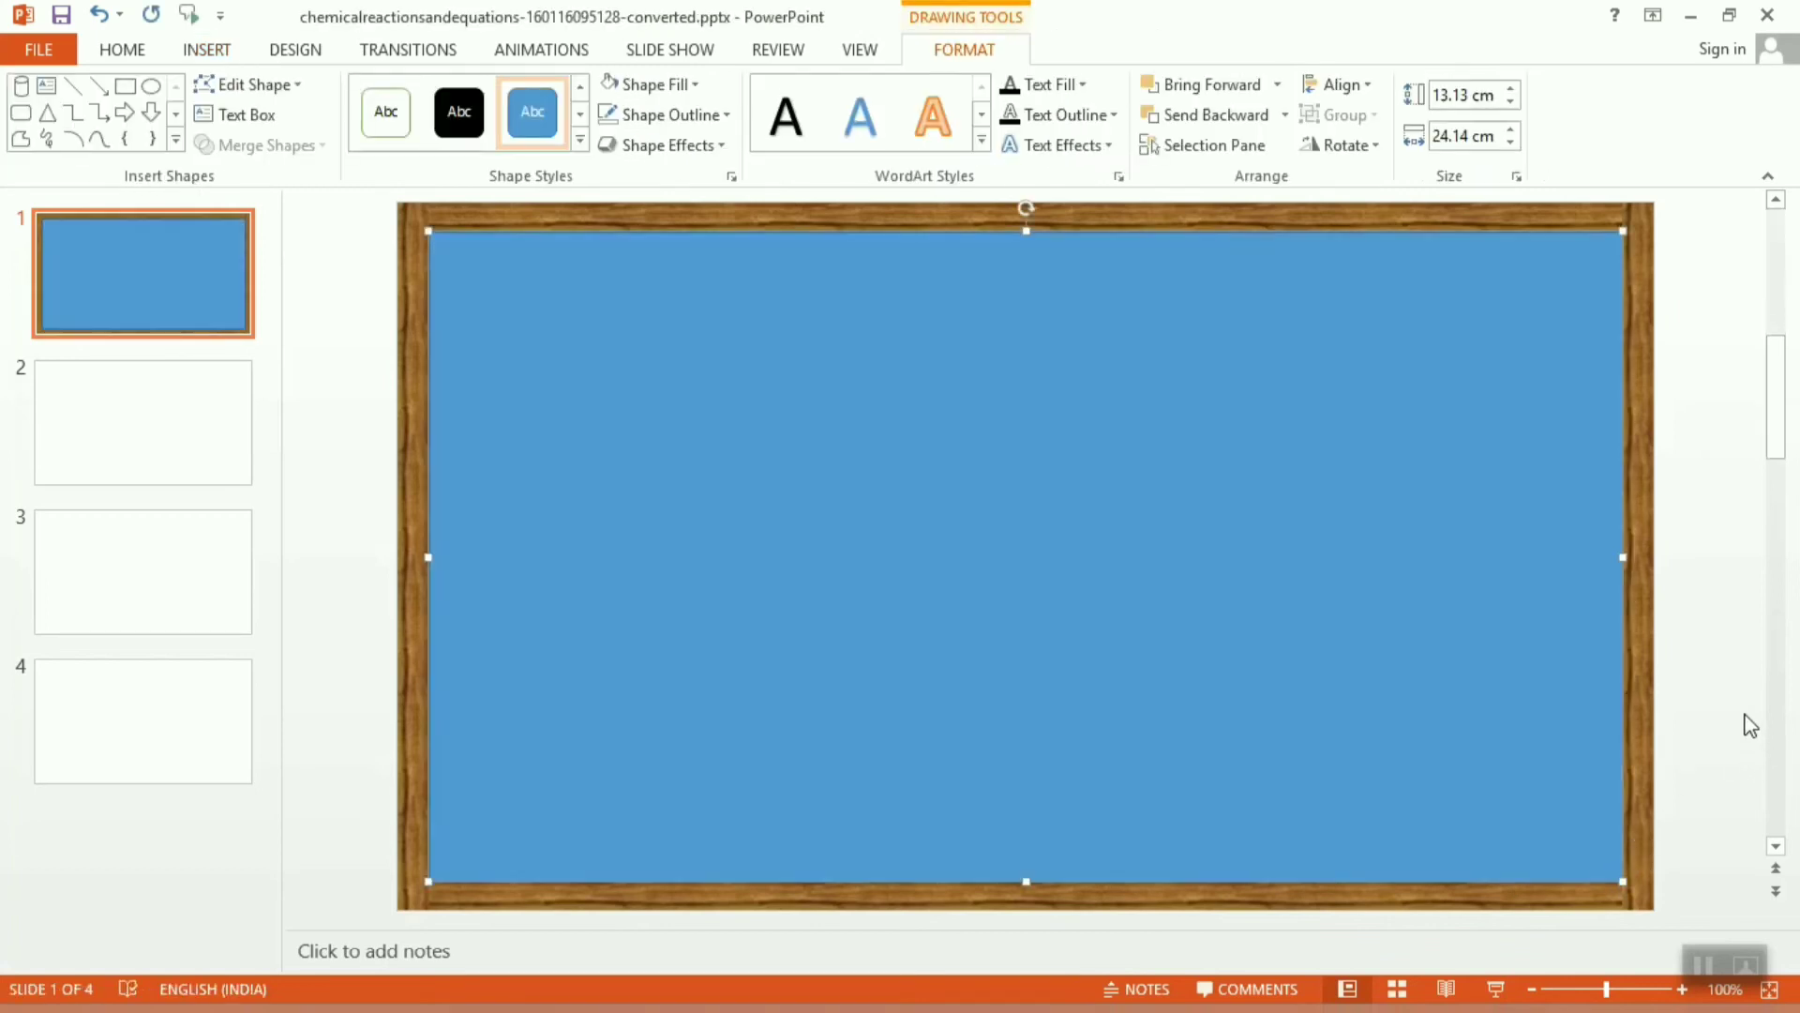
# Fill the rectangle inside the frame with a dark green from the standard colour palette.
pyautogui.click(683, 86)
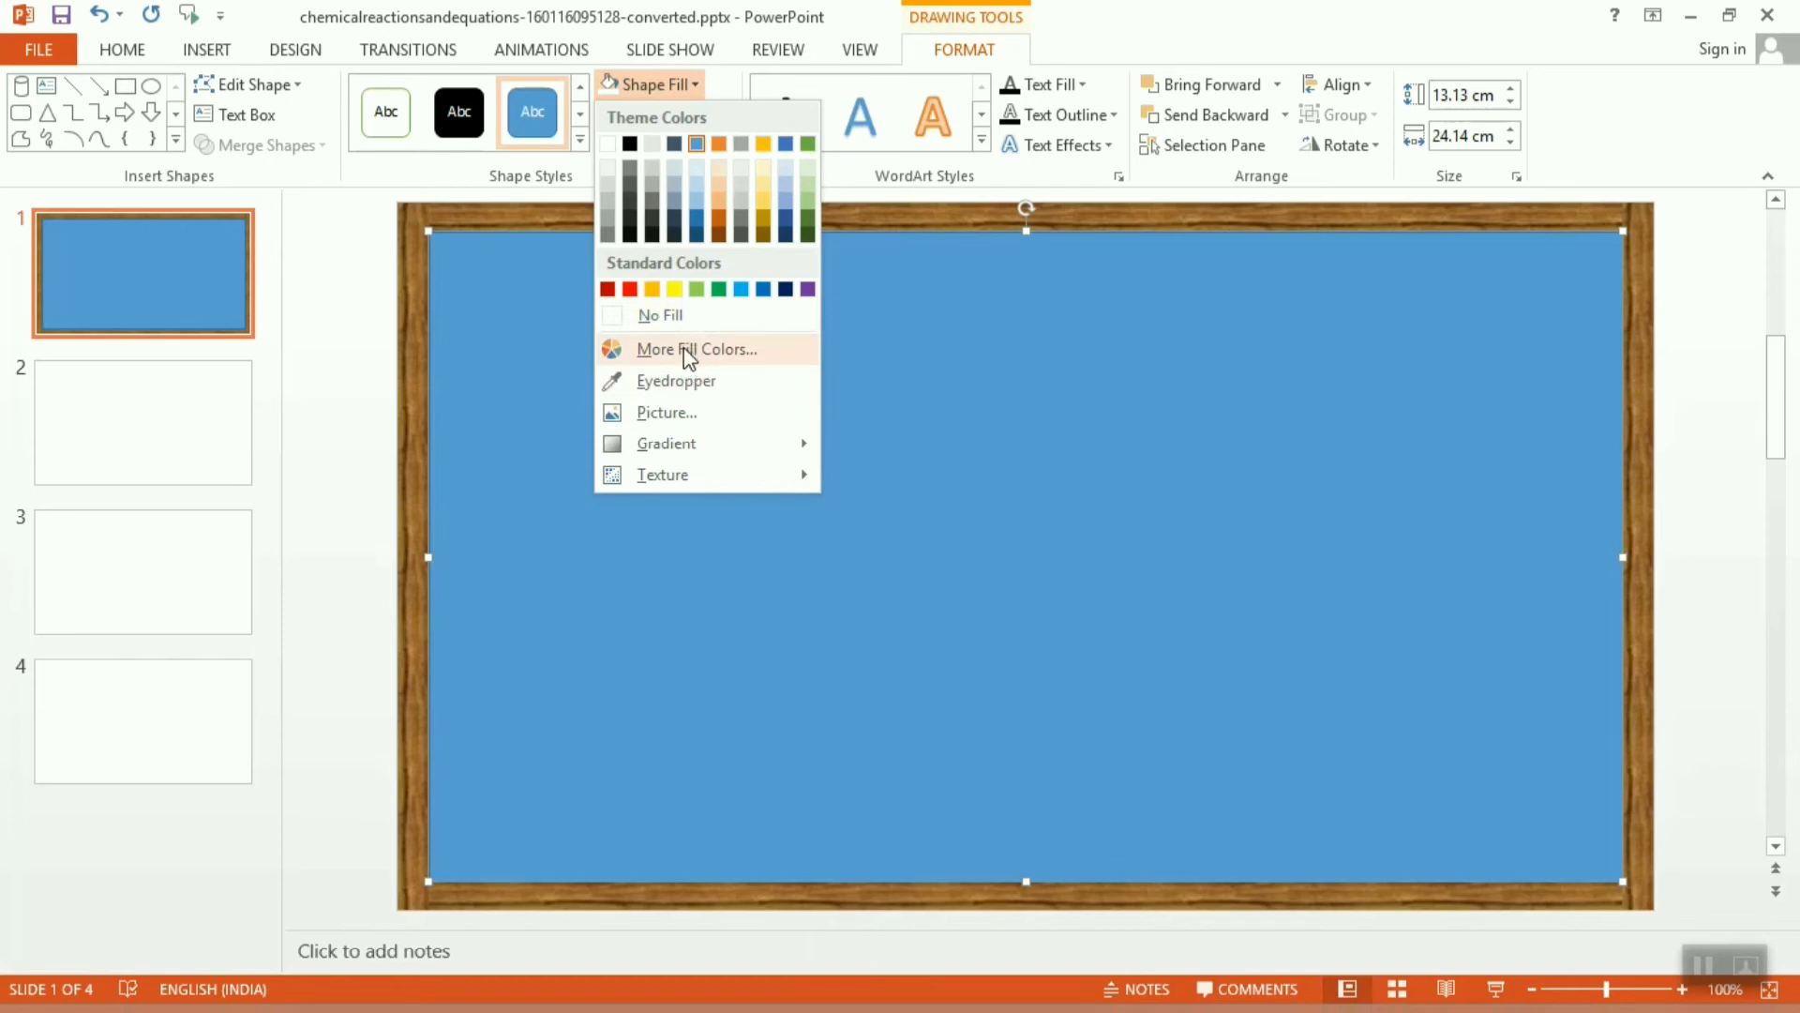
pyautogui.click(683, 348)
pyautogui.moveTo(947, 246); pyautogui.dragTo(1407, 290)
pyautogui.click(1182, 330)
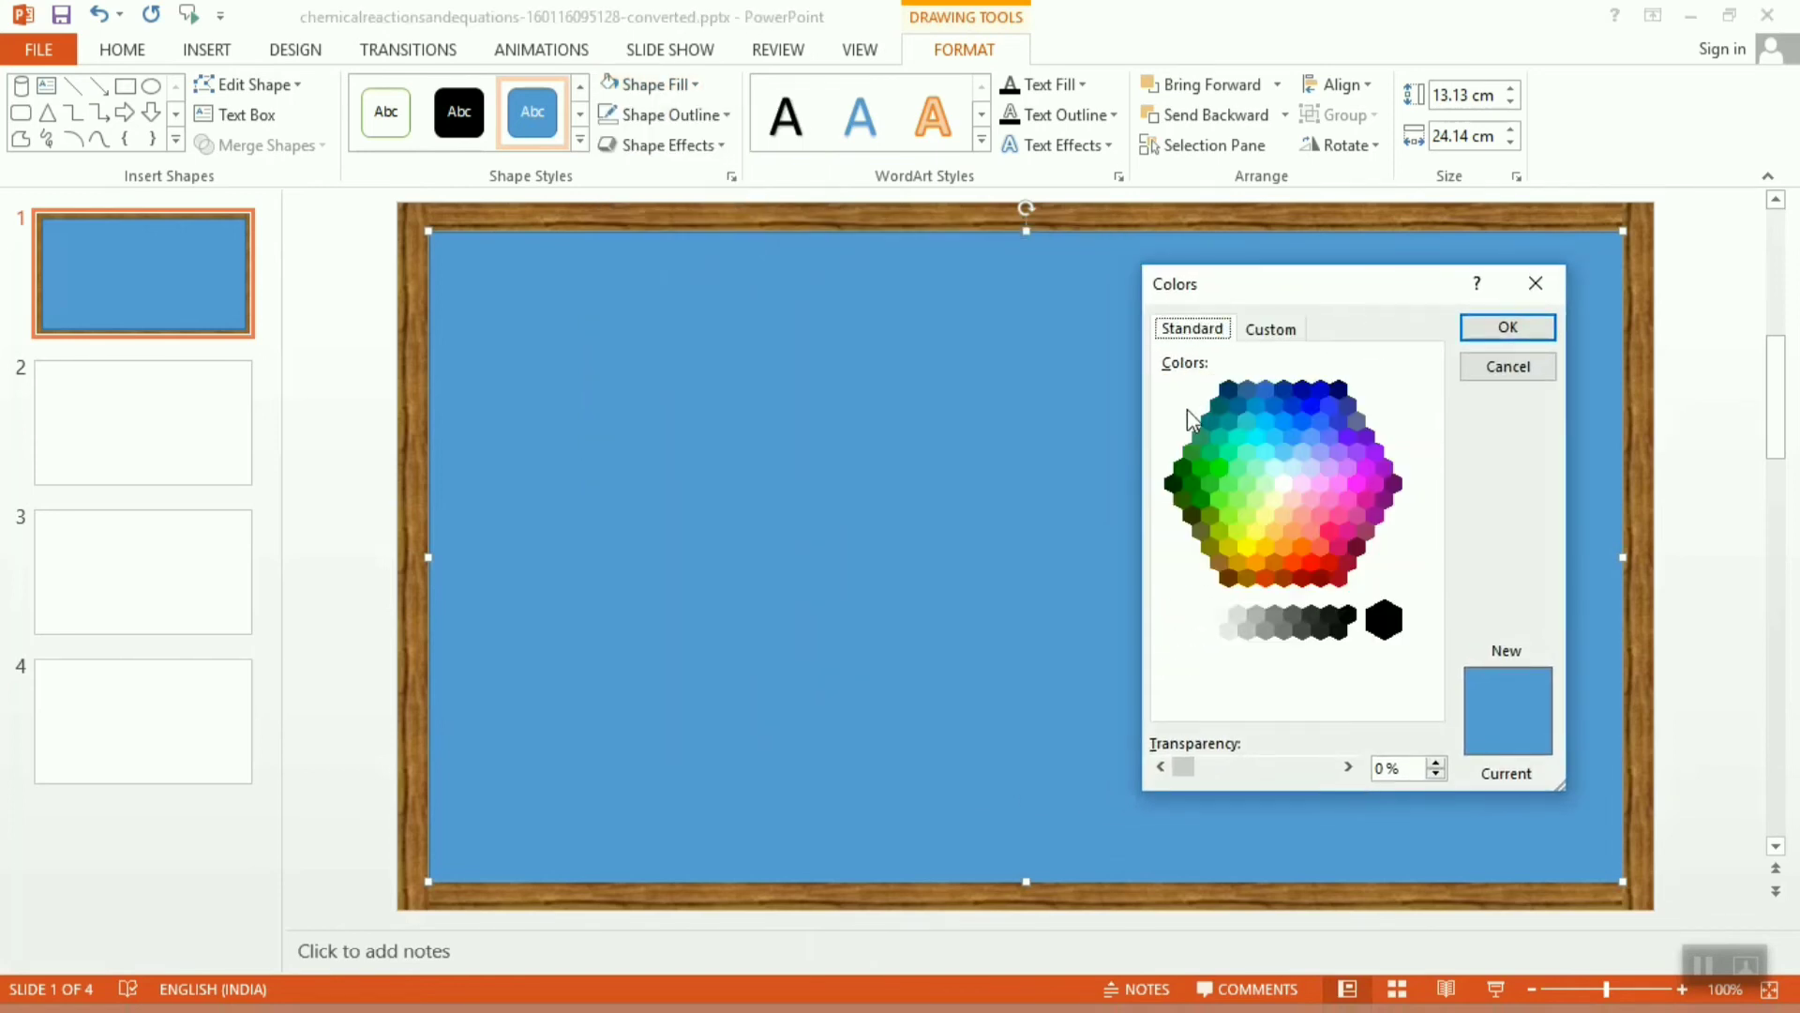
pyautogui.click(1184, 468)
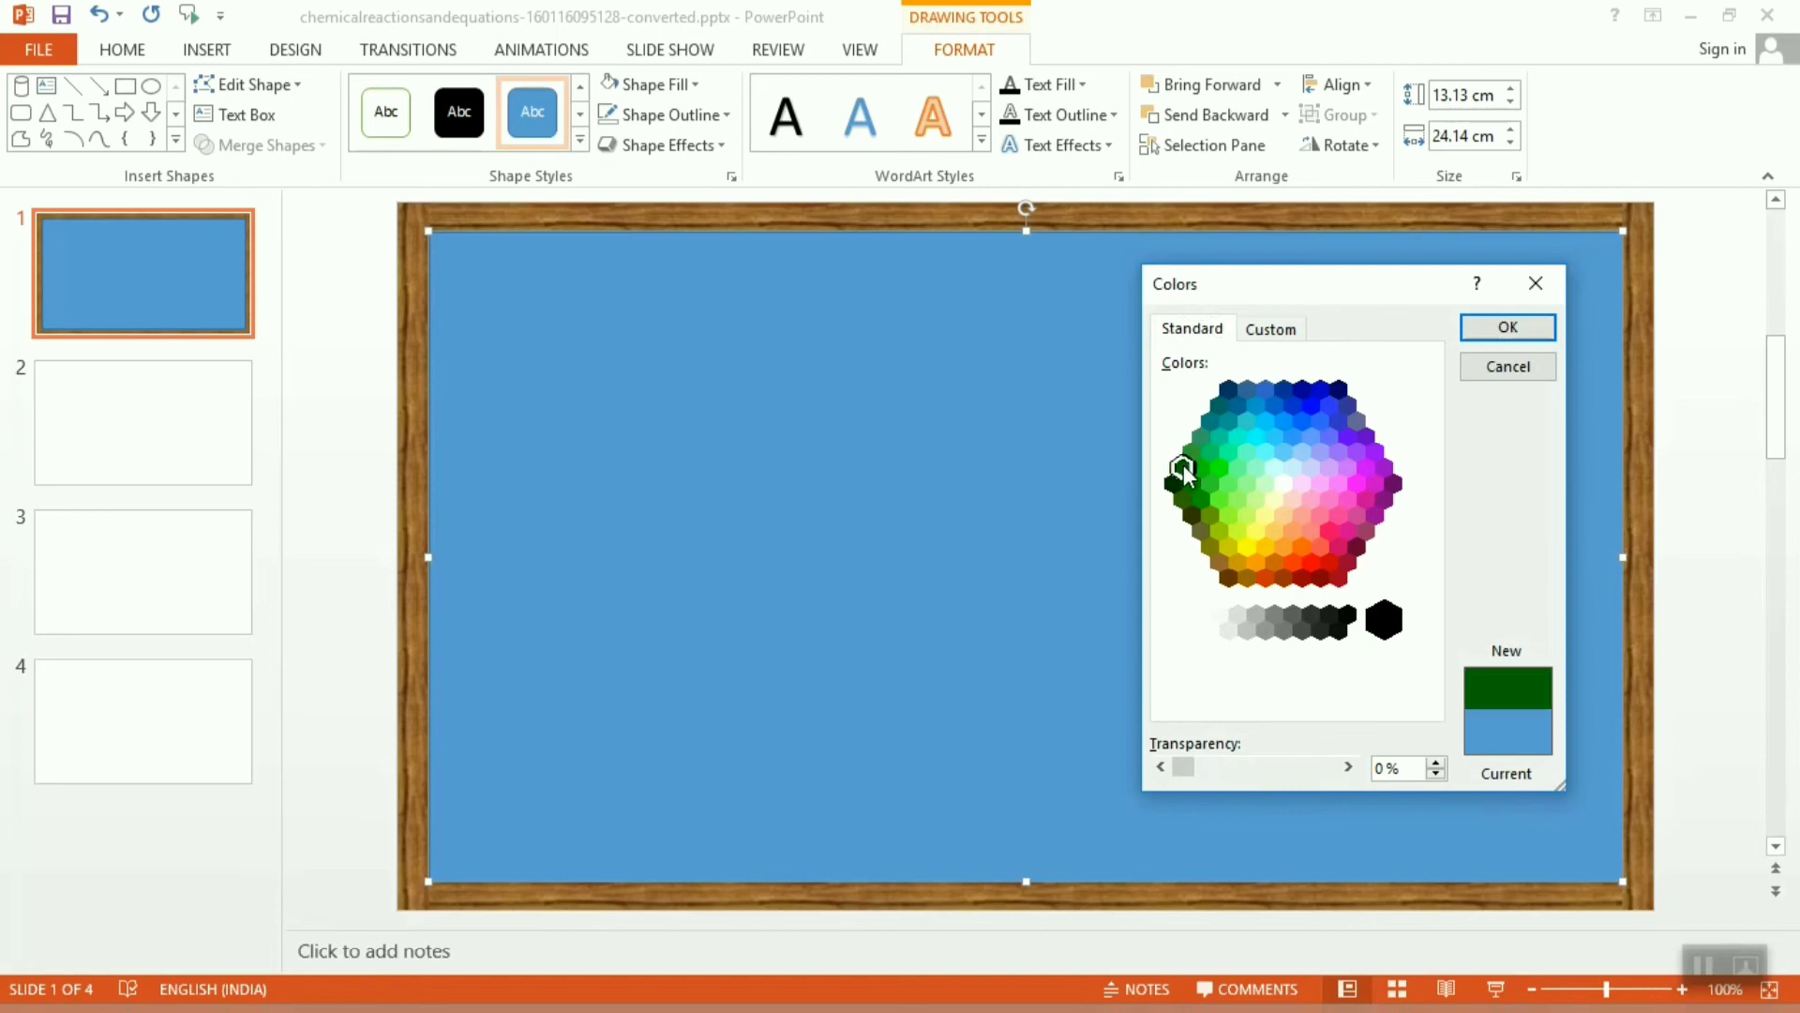
pyautogui.click(1504, 328)
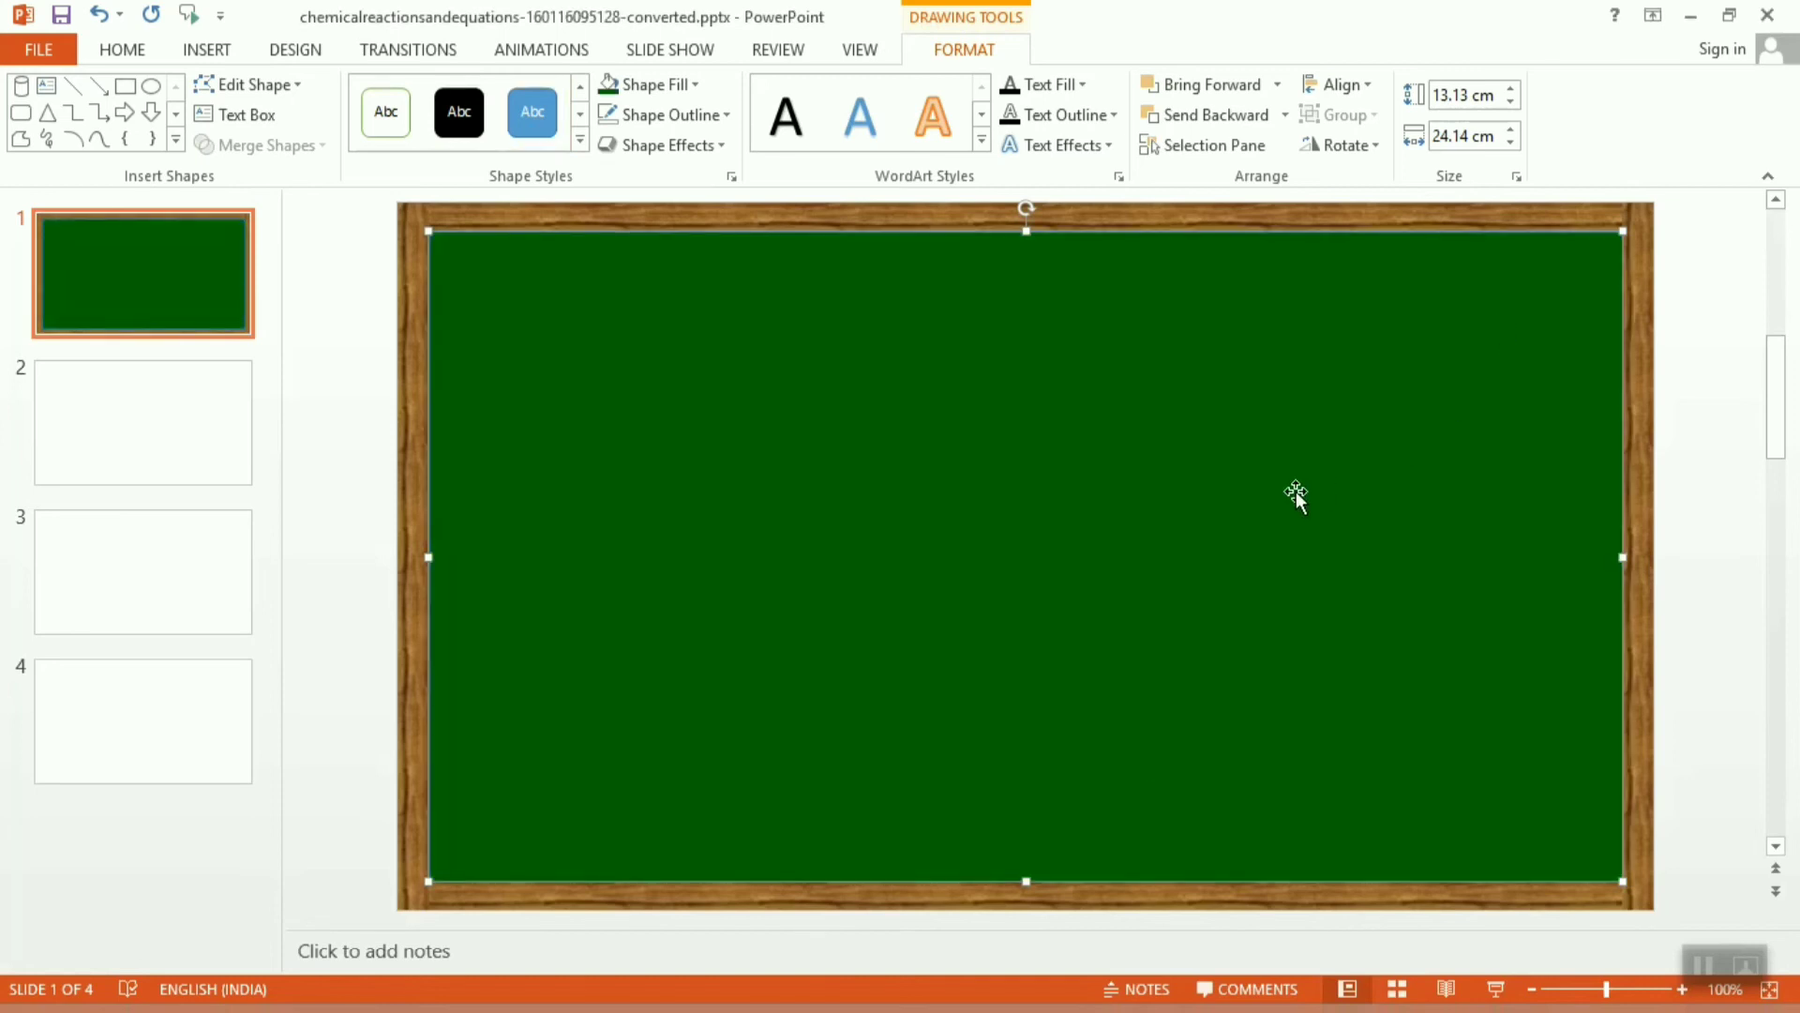
# Change the rectangle's fill to a dark grey shade from the theme colours.
pyautogui.click(671, 90)
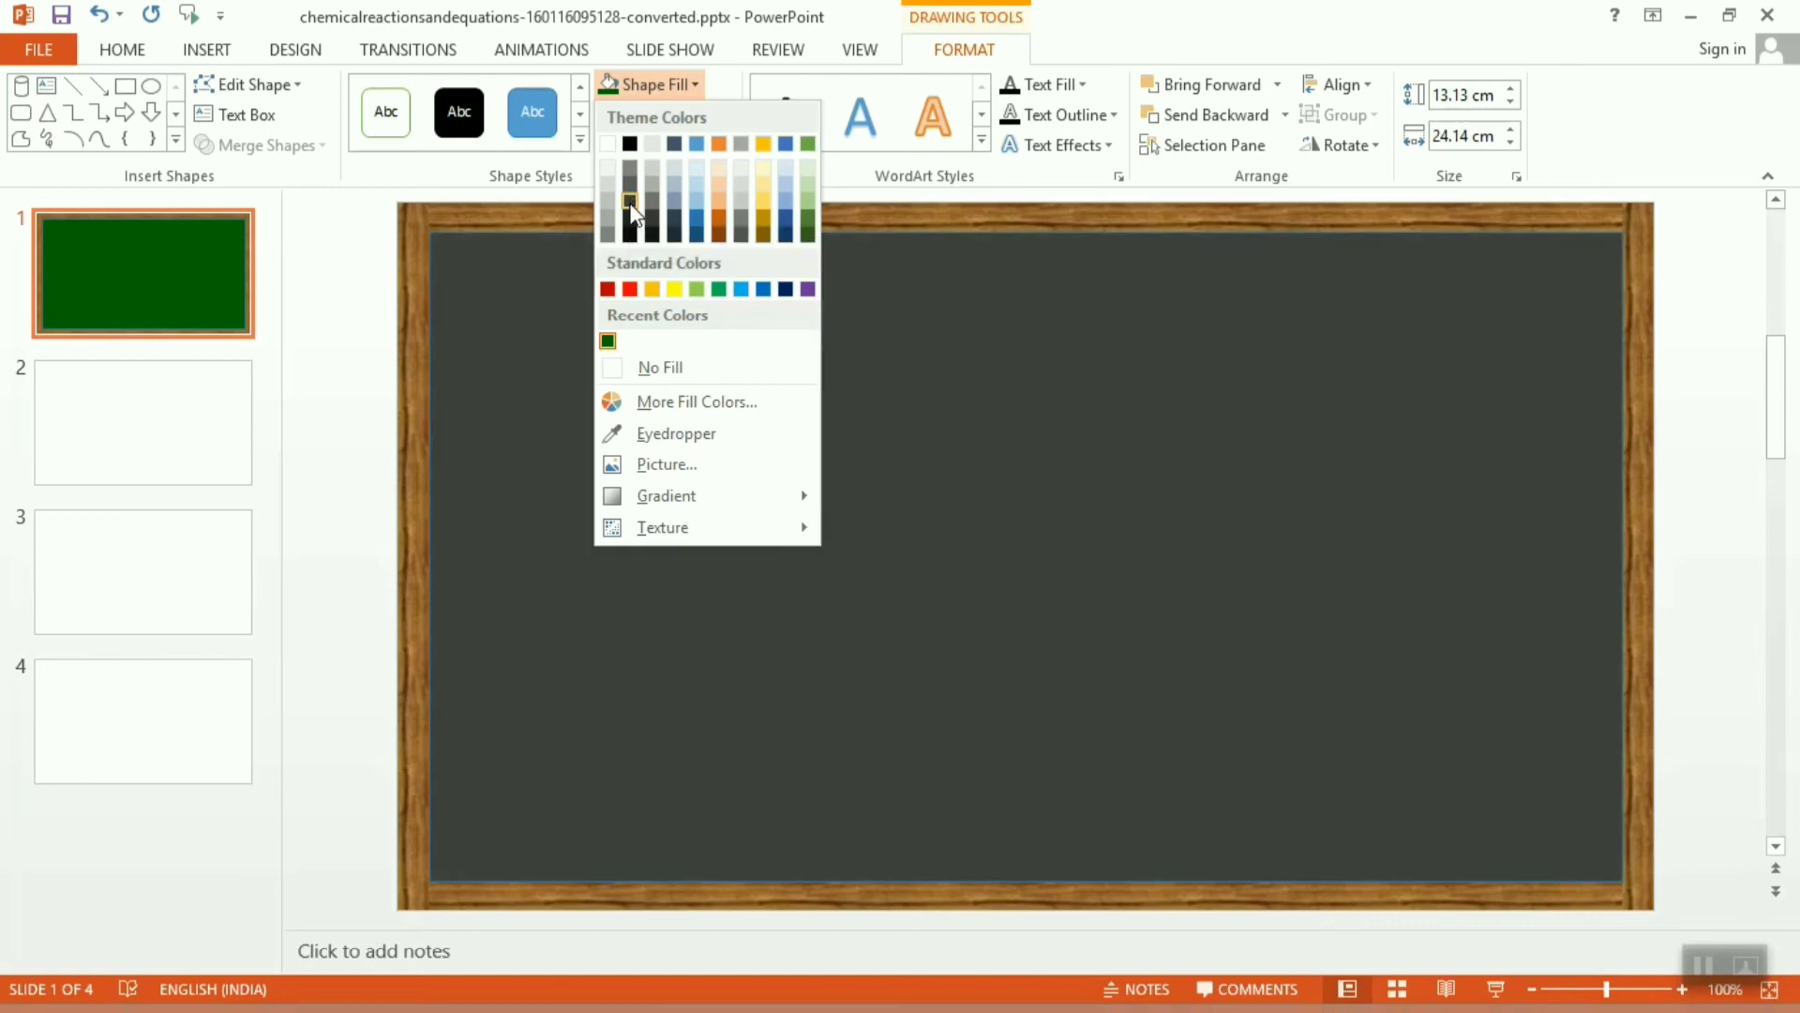
pyautogui.click(631, 212)
pyautogui.click(1723, 415)
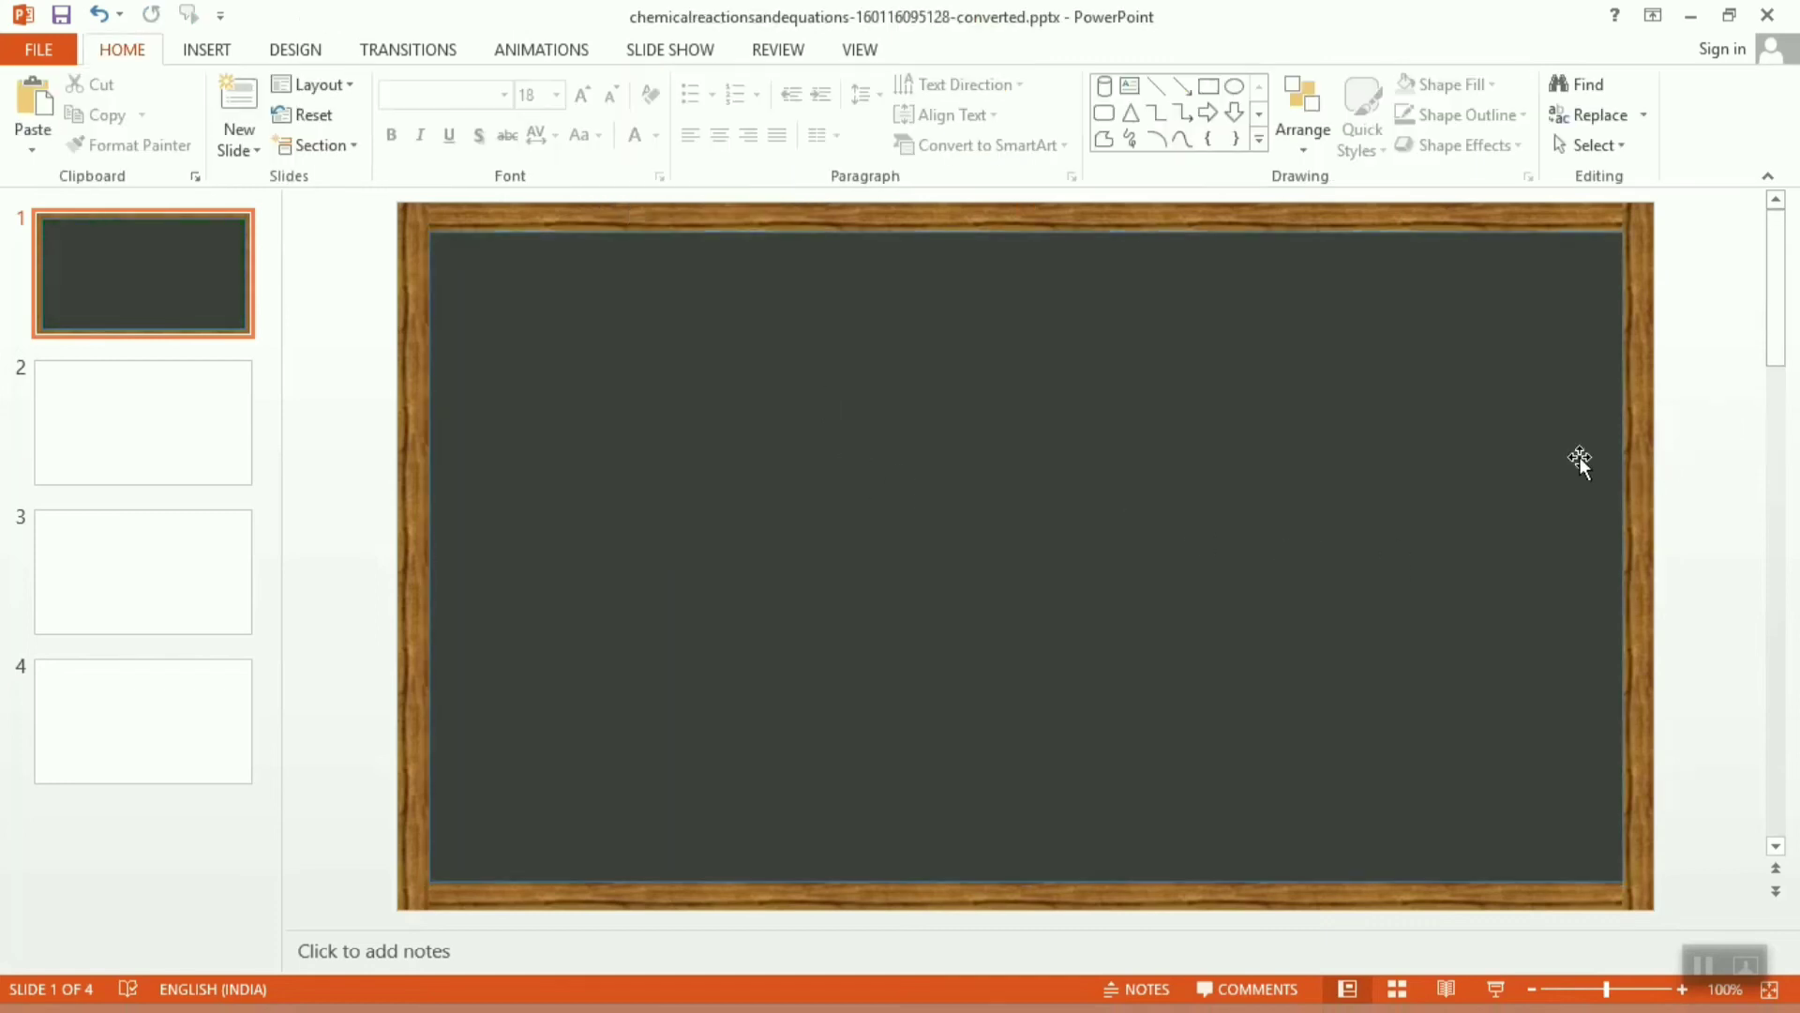
# Remove the outline of the dark grey rectangle.
pyautogui.doubleClick(1334, 518)
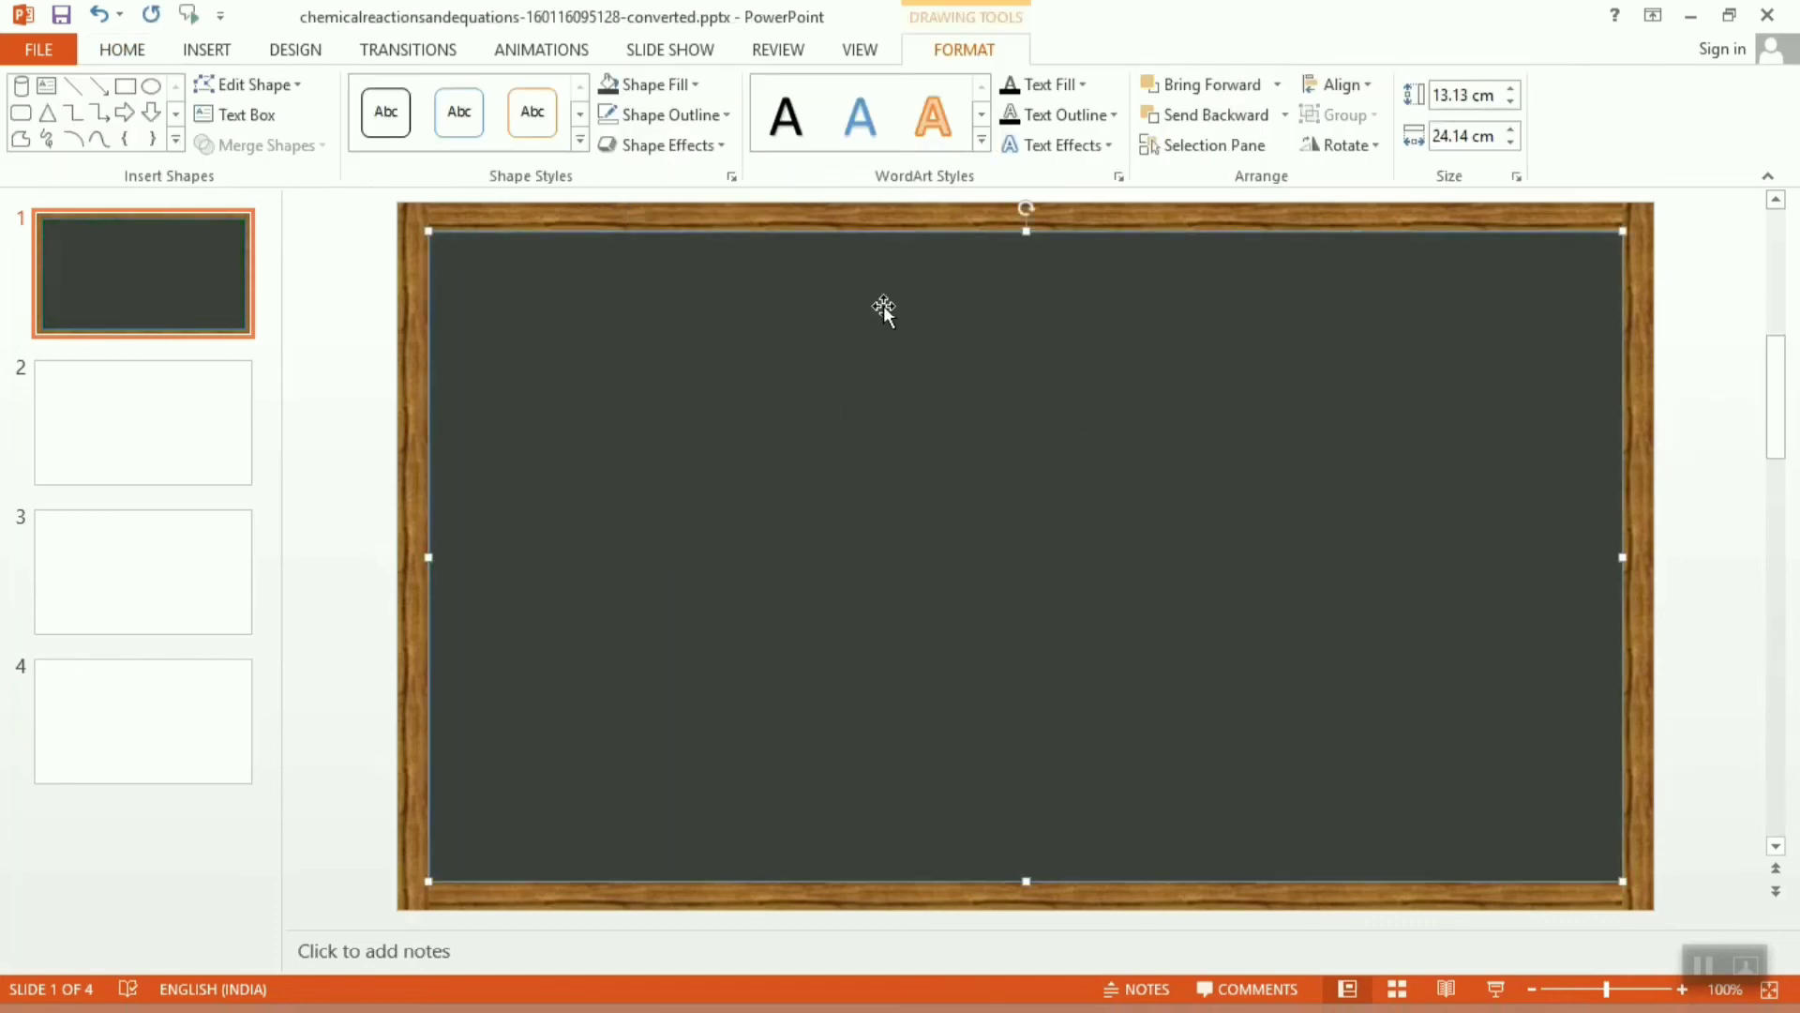
pyautogui.click(682, 123)
pyautogui.click(627, 405)
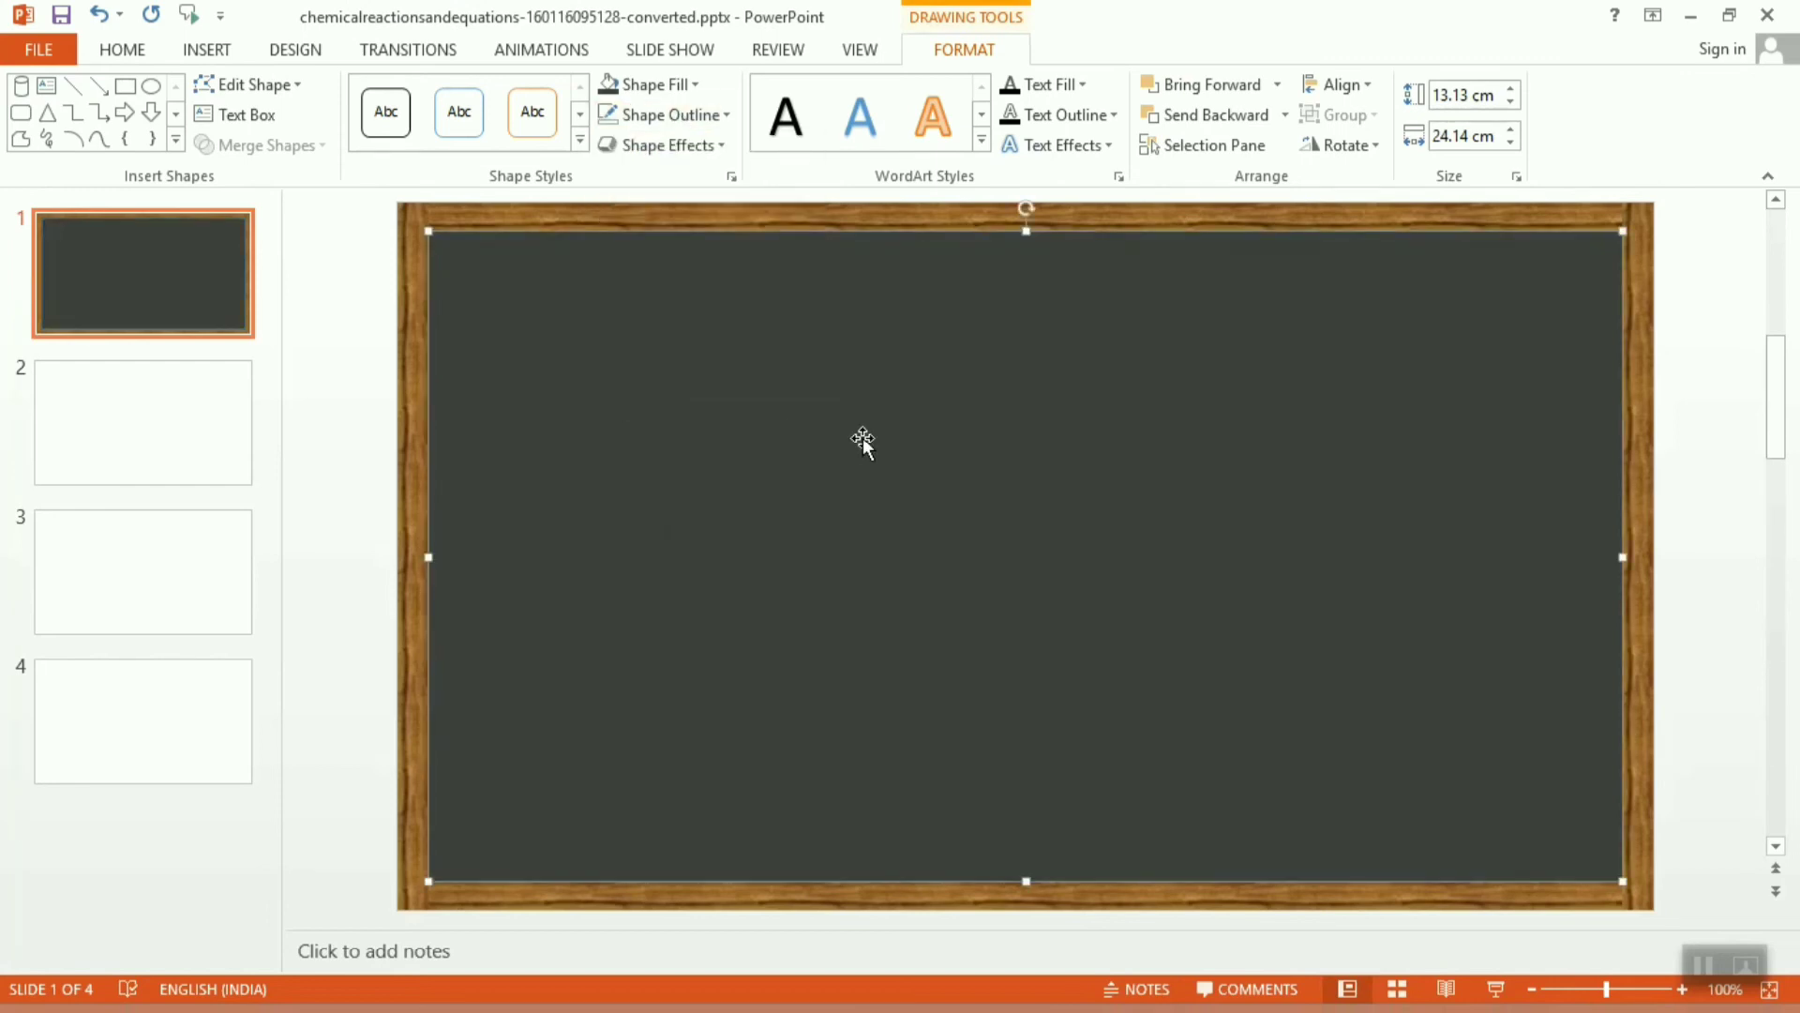
pyautogui.click(1706, 388)
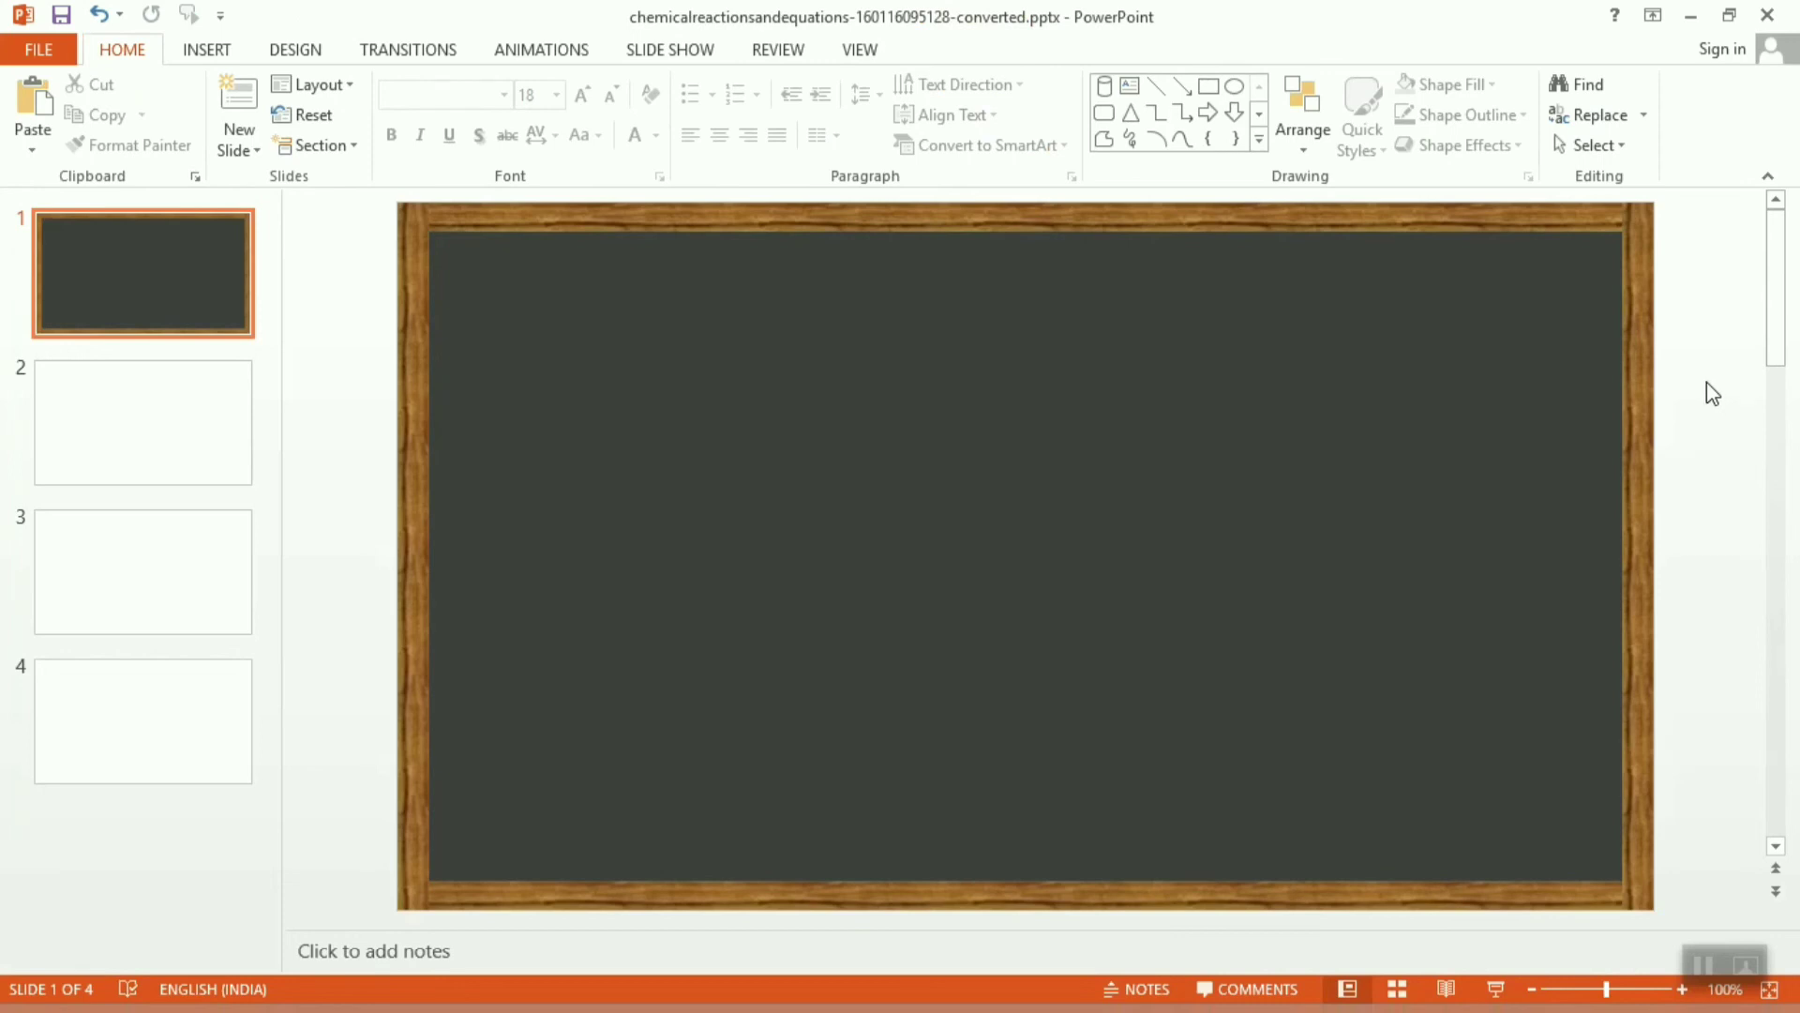
# Delete the dark grey rectangle from inside the wooden frame.
pyautogui.doubleClick(1251, 485)
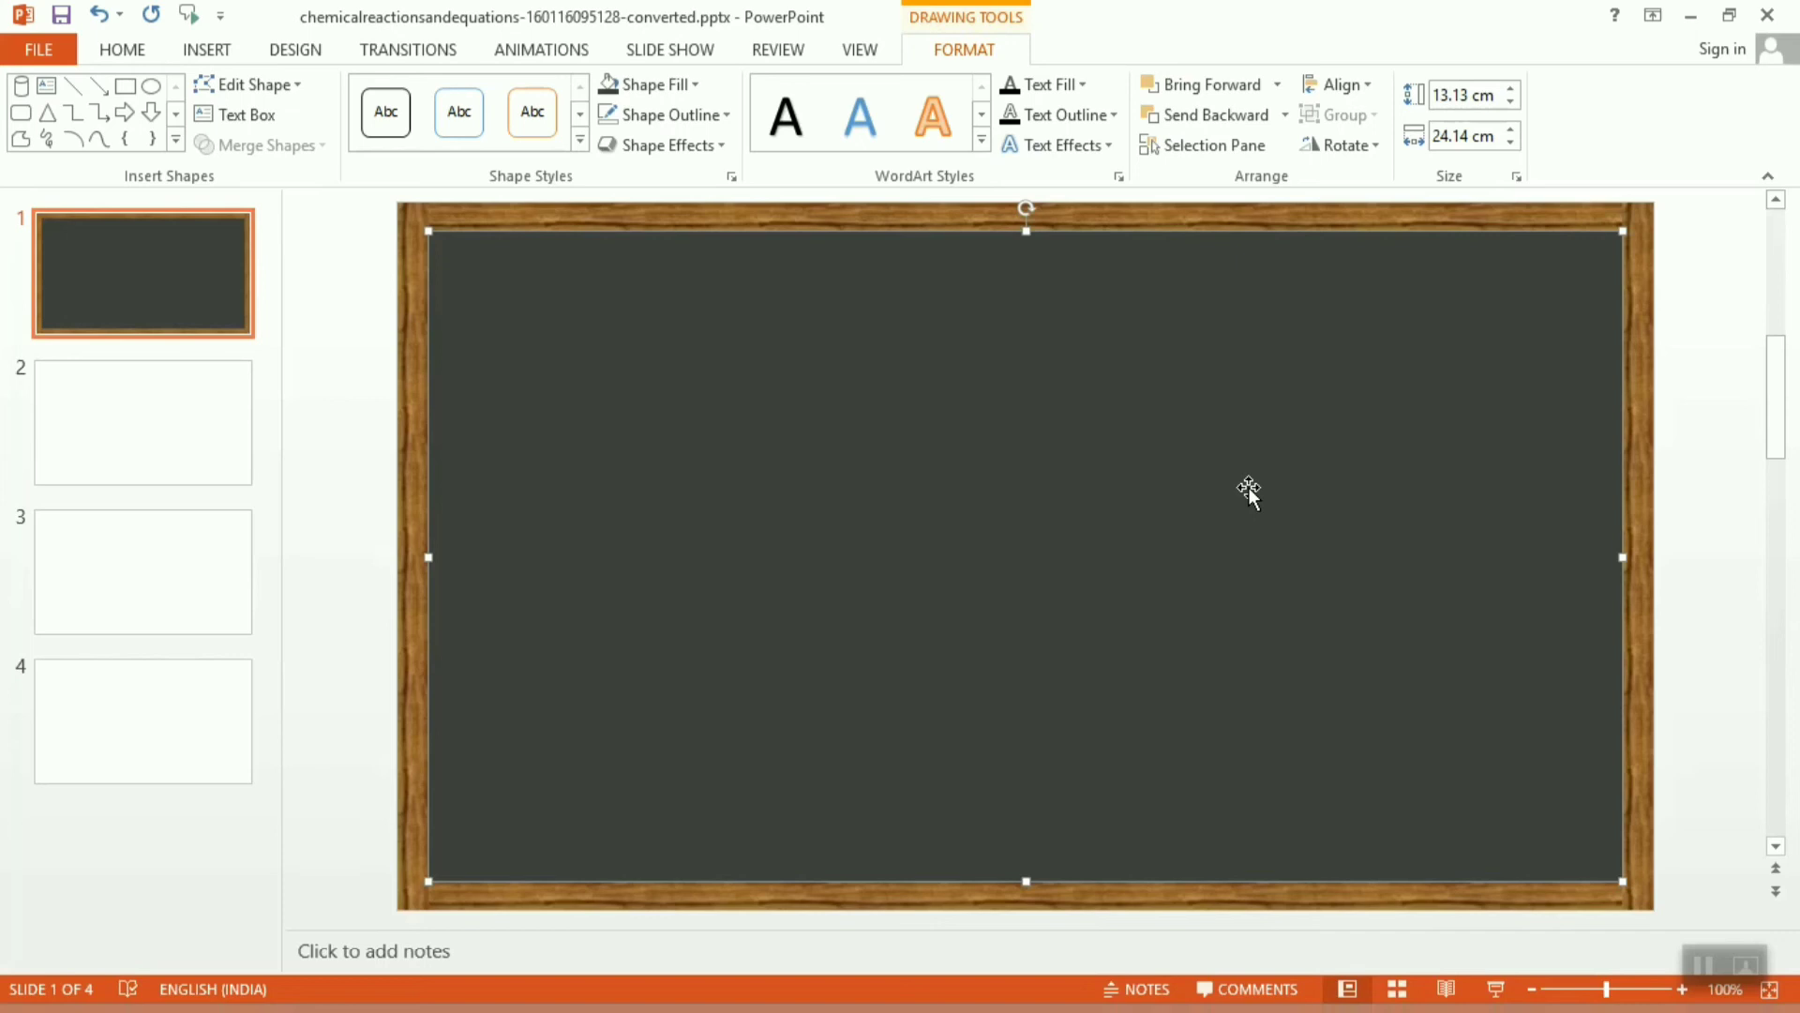
pyautogui.press('Delete')
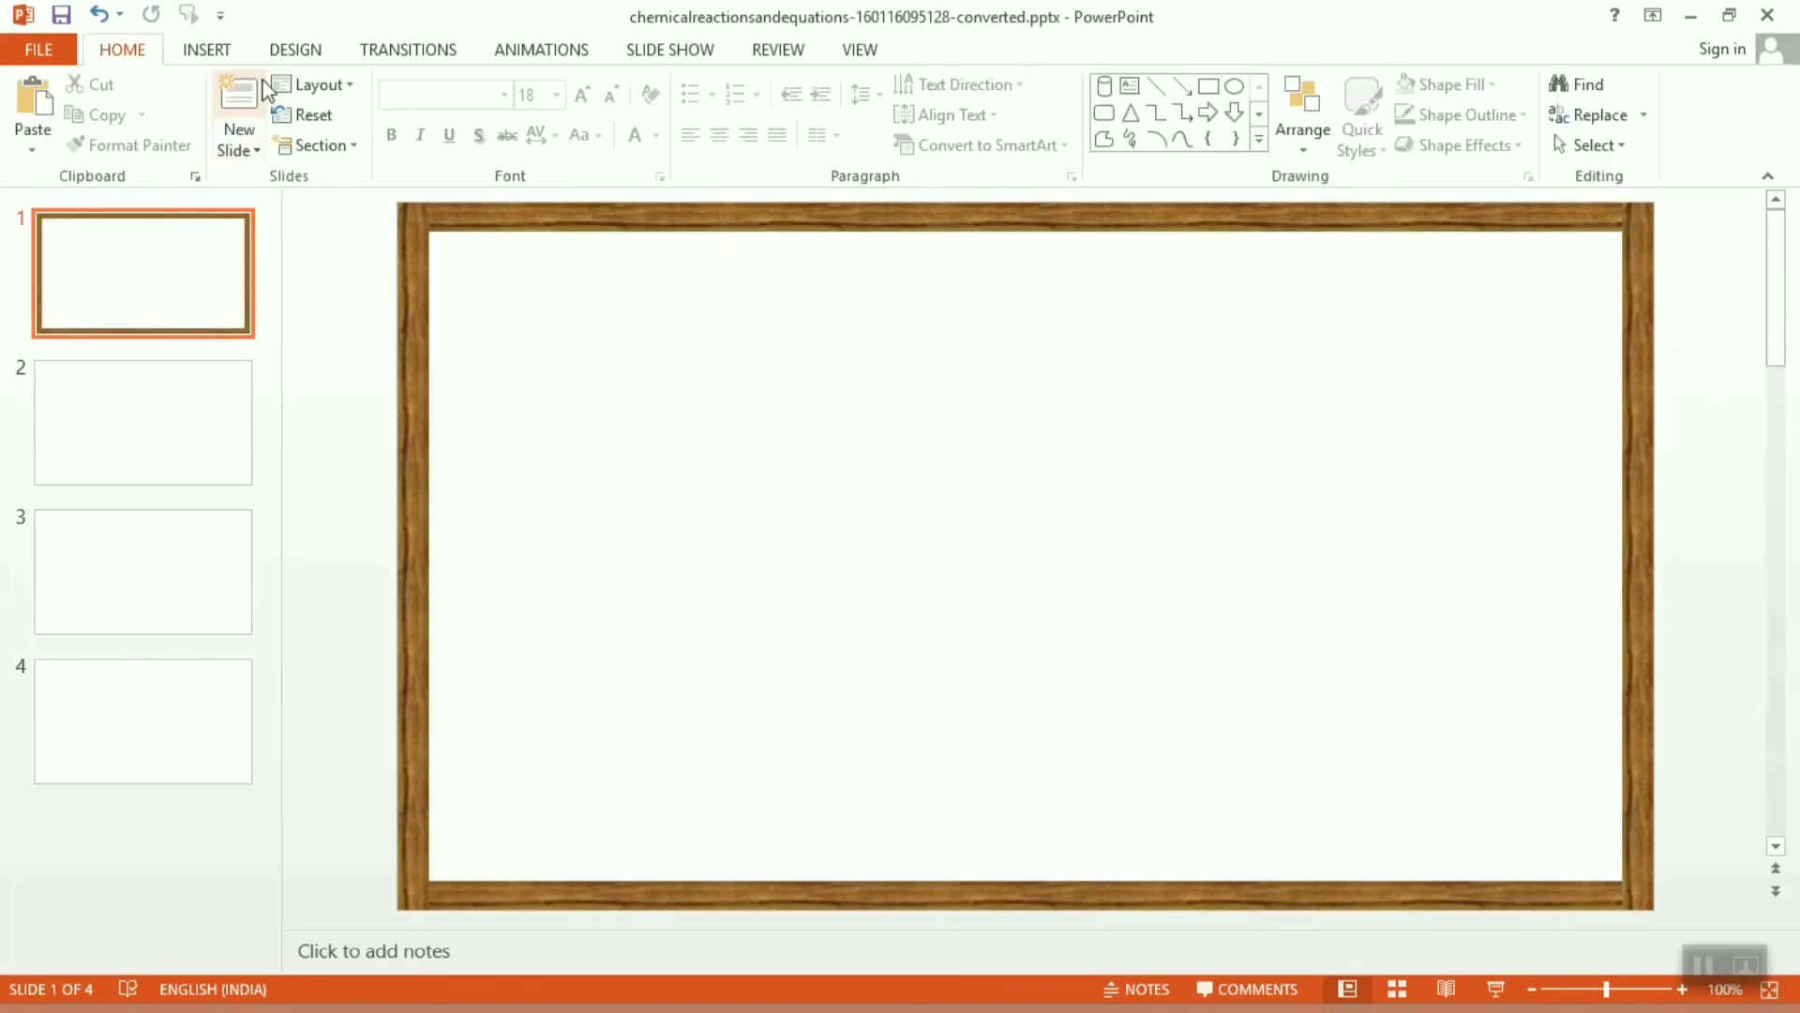
# Search Bing Image Search for "chalk board" among the online pictures and browse the chalkboard results.
pyautogui.click(220, 51)
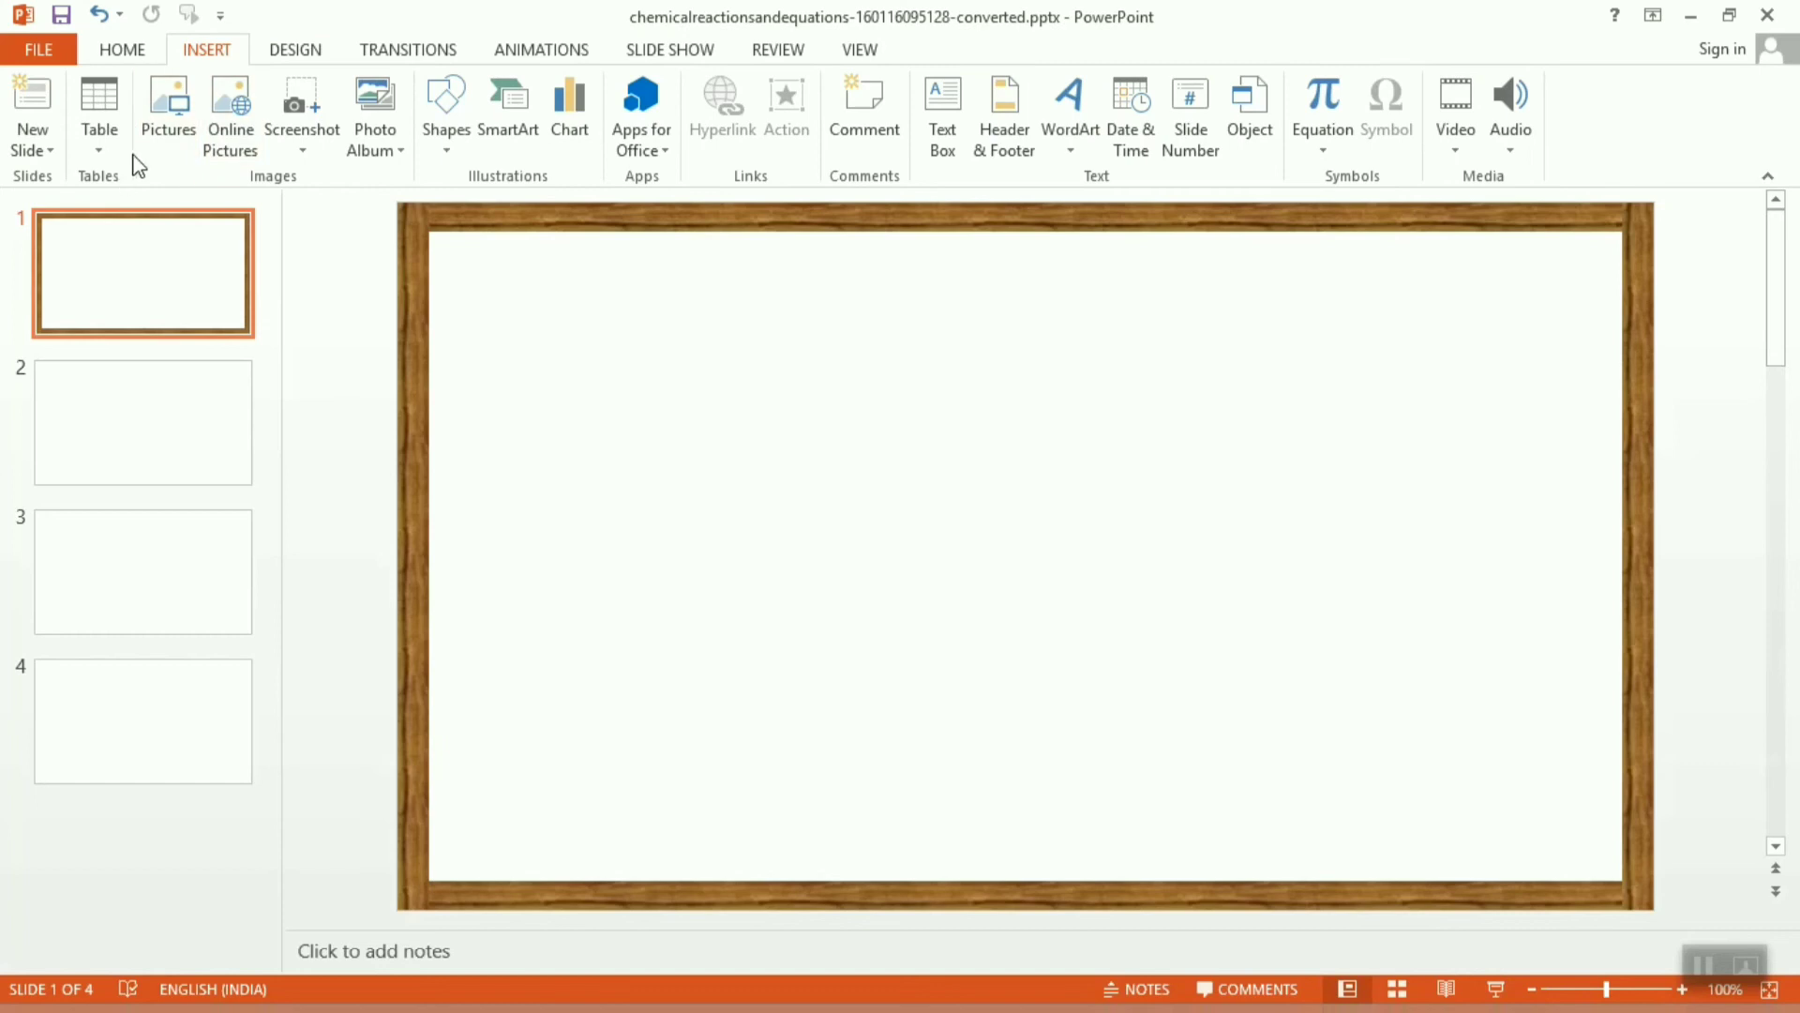
pyautogui.click(242, 139)
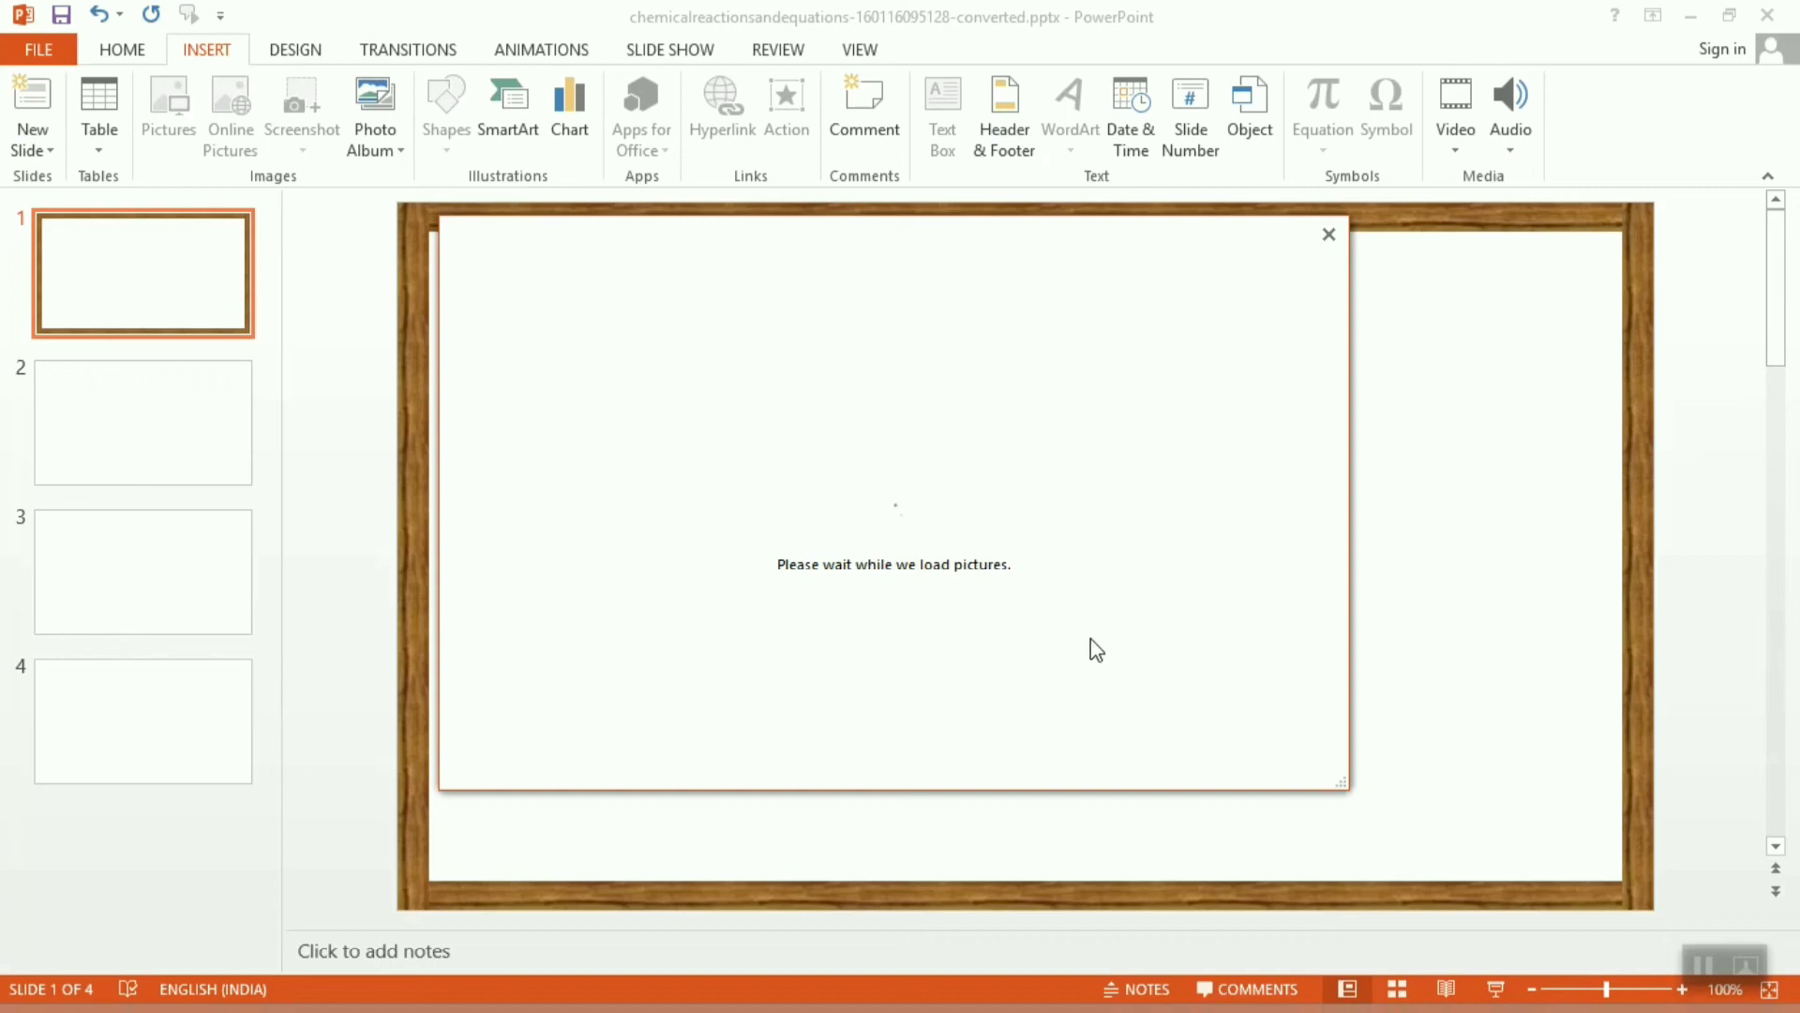
pyautogui.click(1082, 372)
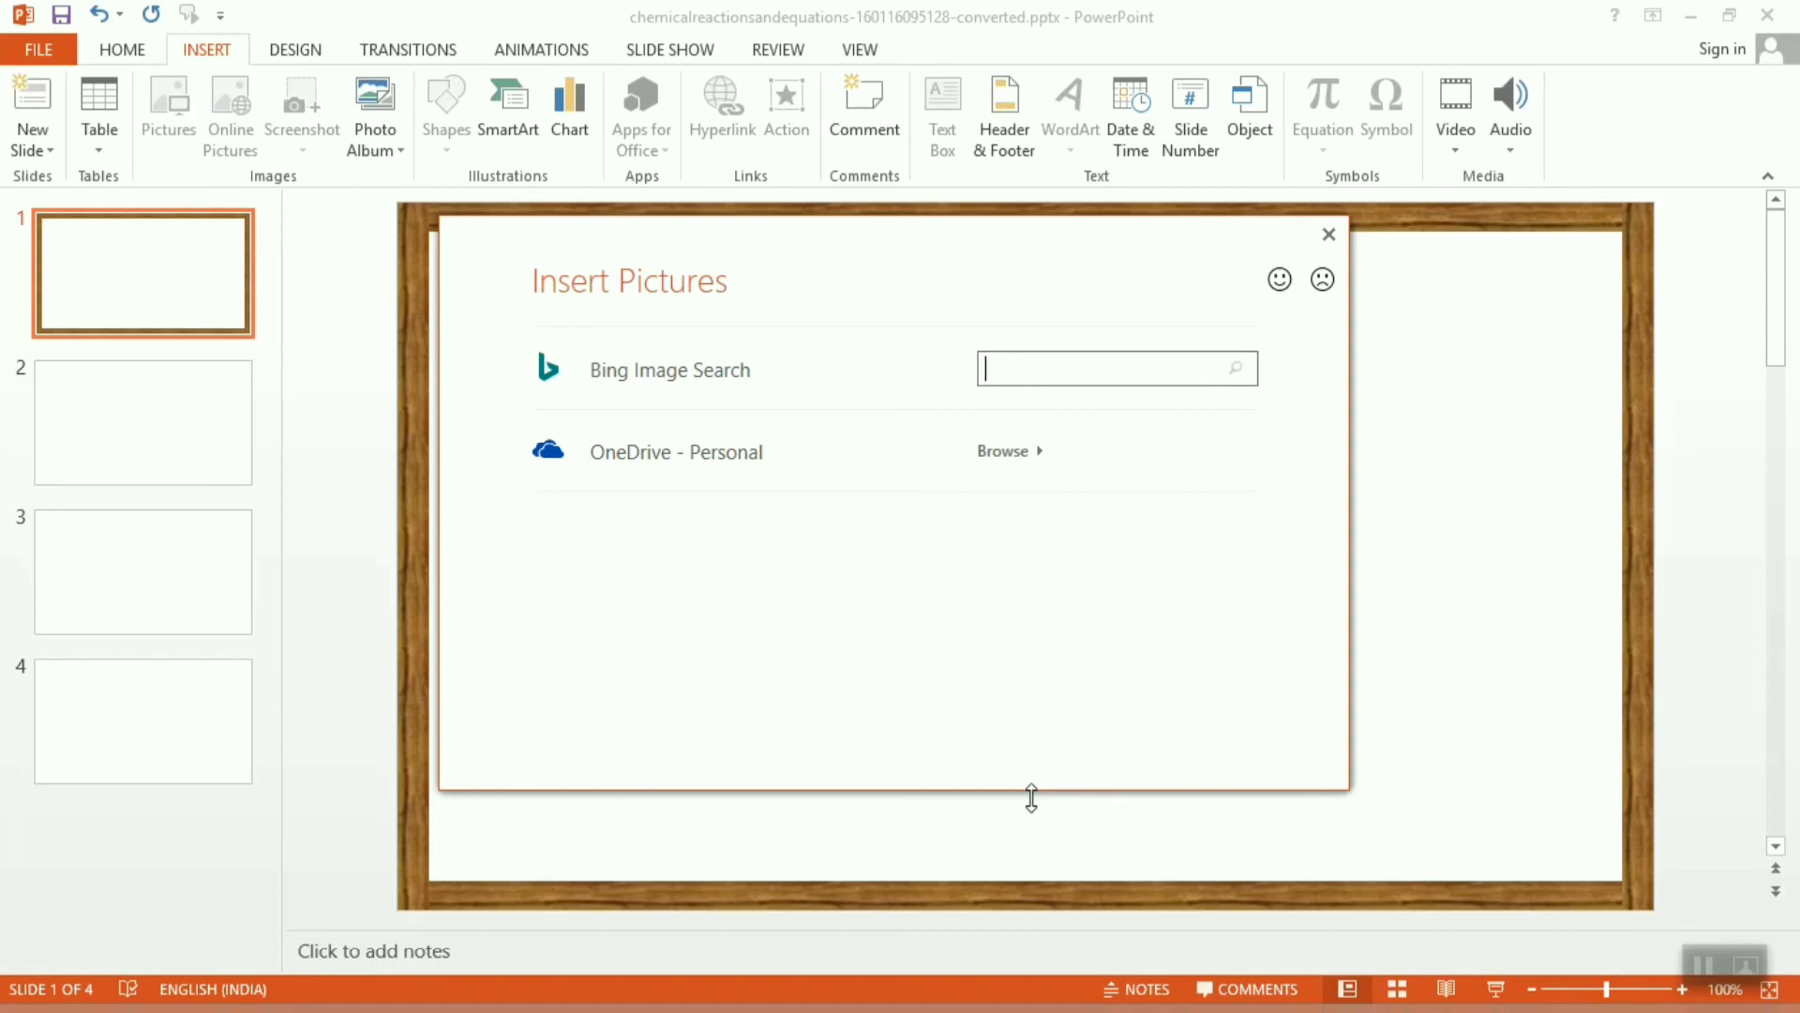
pyautogui.write('c')
pyautogui.write('h')
pyautogui.write('alj')
pyautogui.write(' bo')
pyautogui.write('rd')
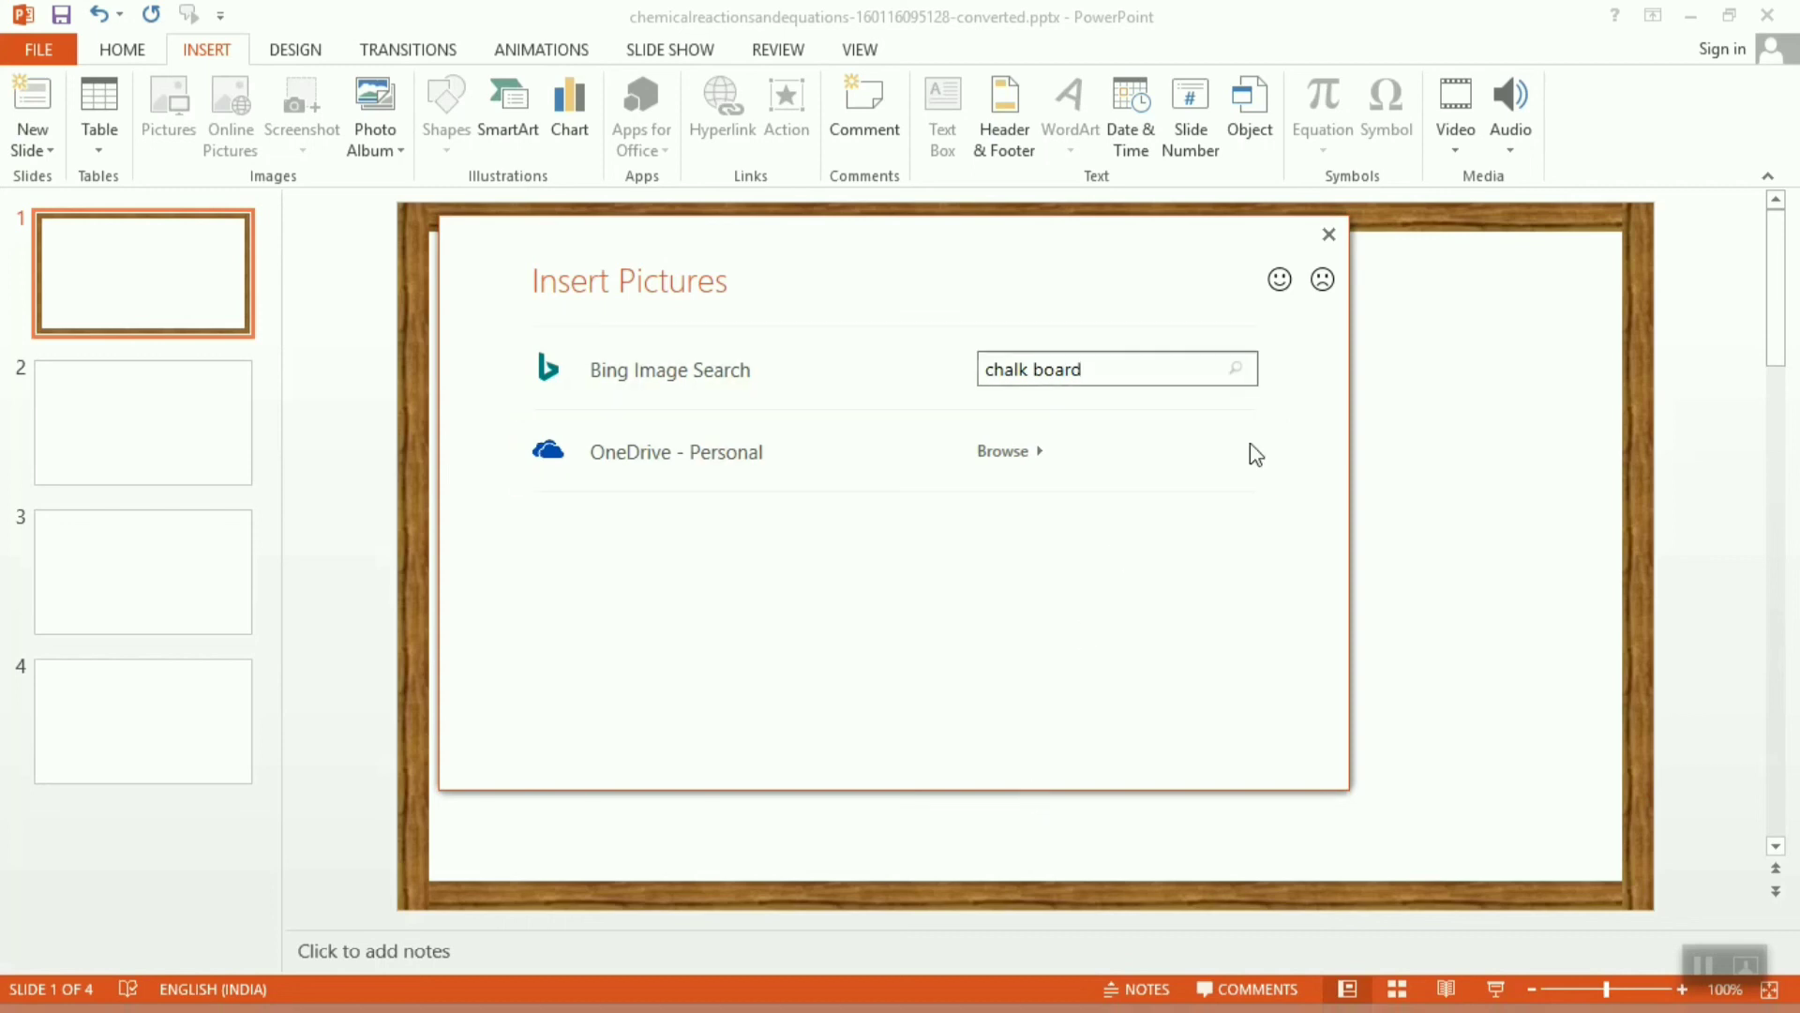
pyautogui.click(1240, 370)
pyautogui.scroll(-3, 1028, 524)
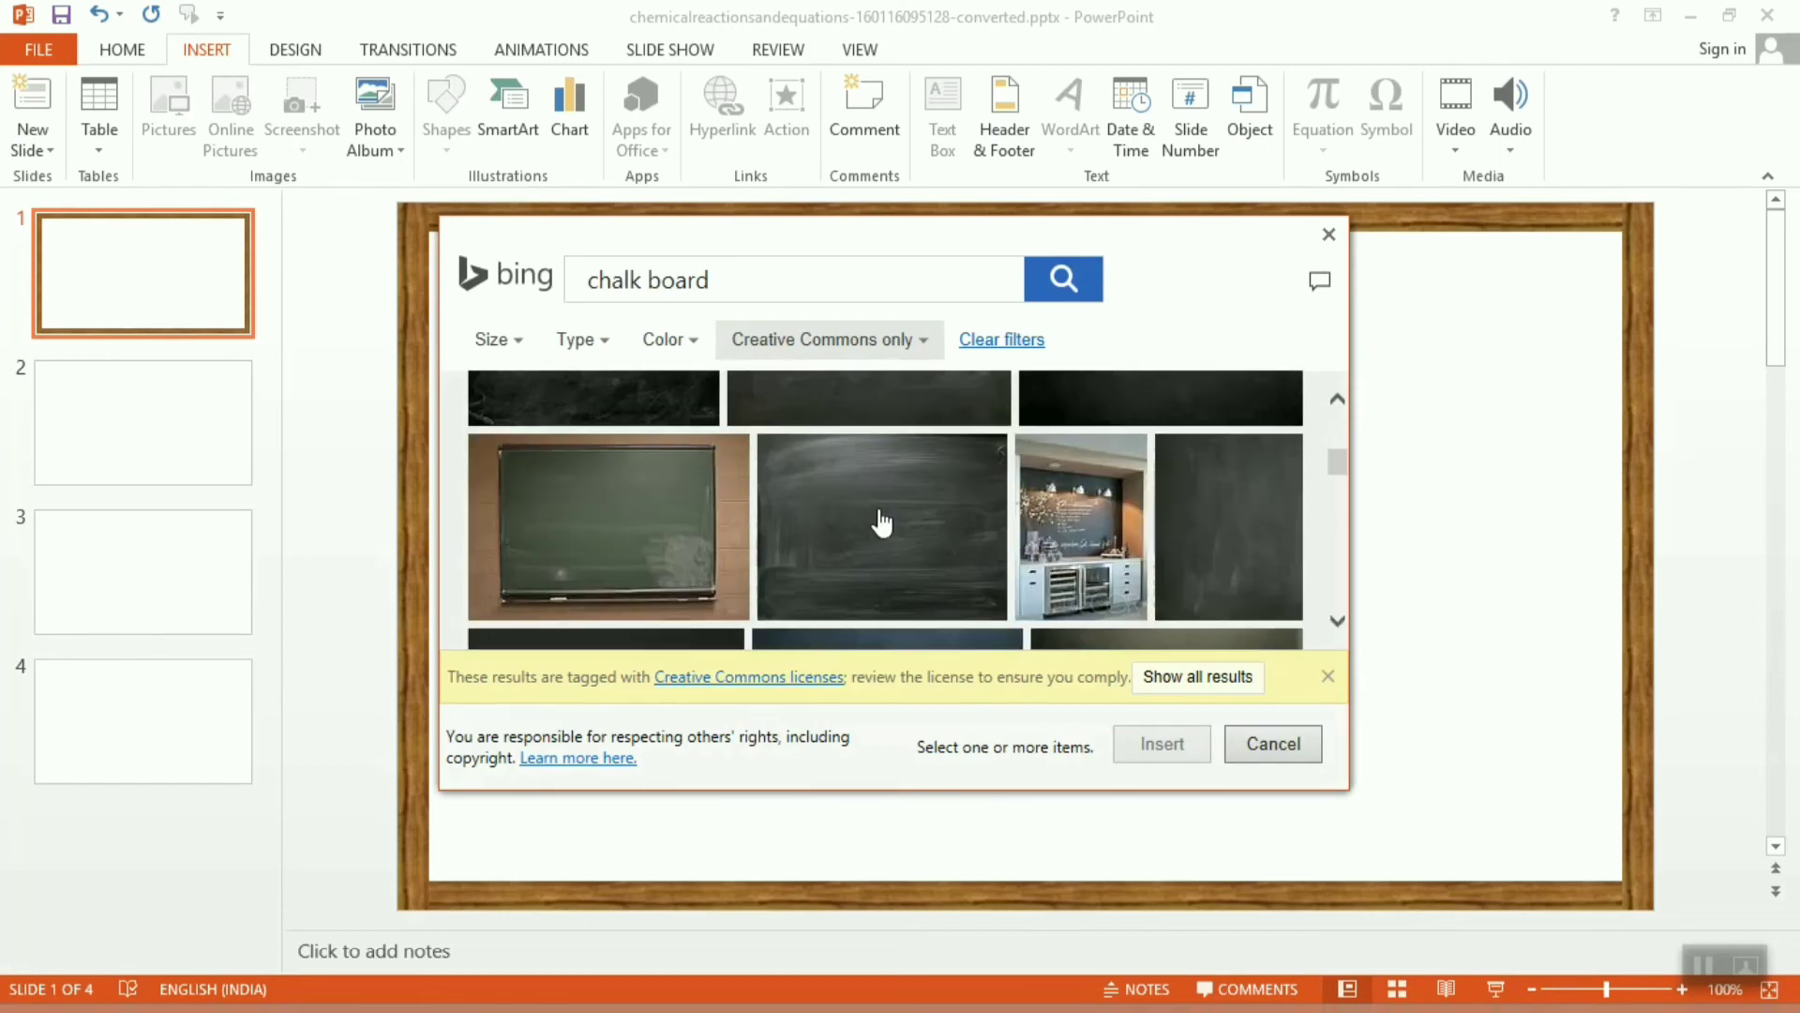
pyautogui.scroll(3, 876, 529)
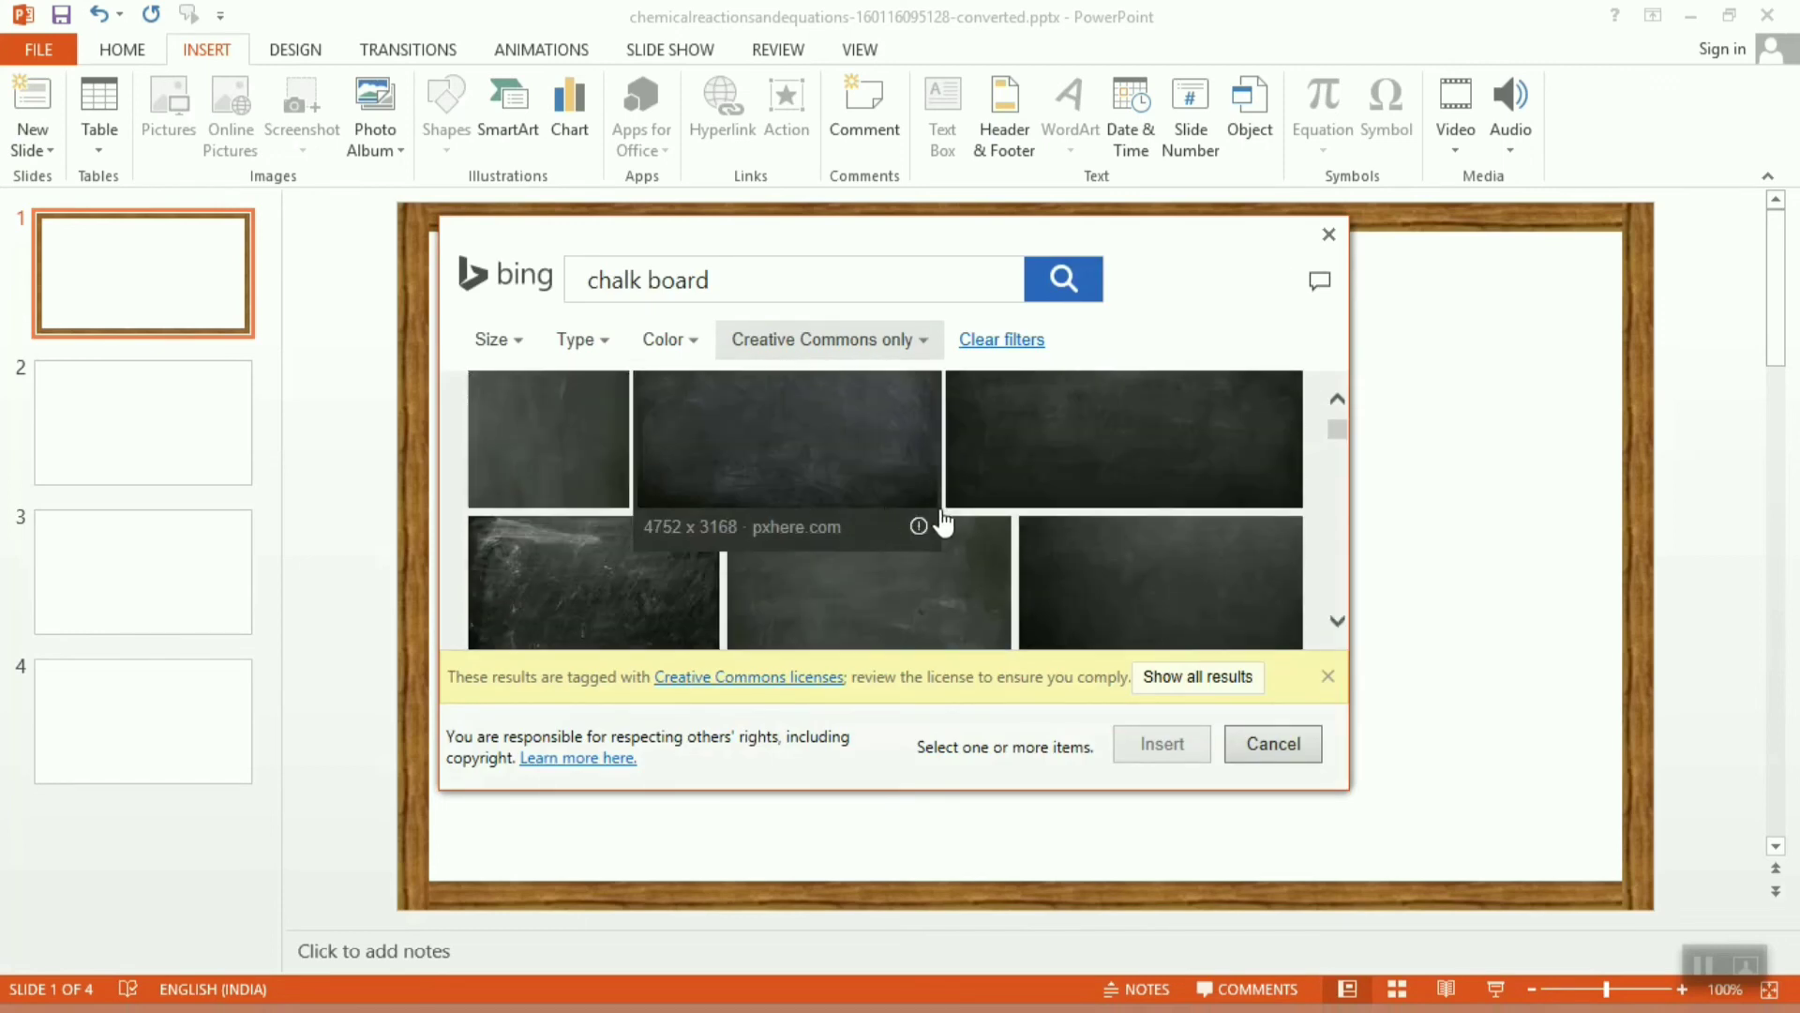
pyautogui.scroll(1, 920, 527)
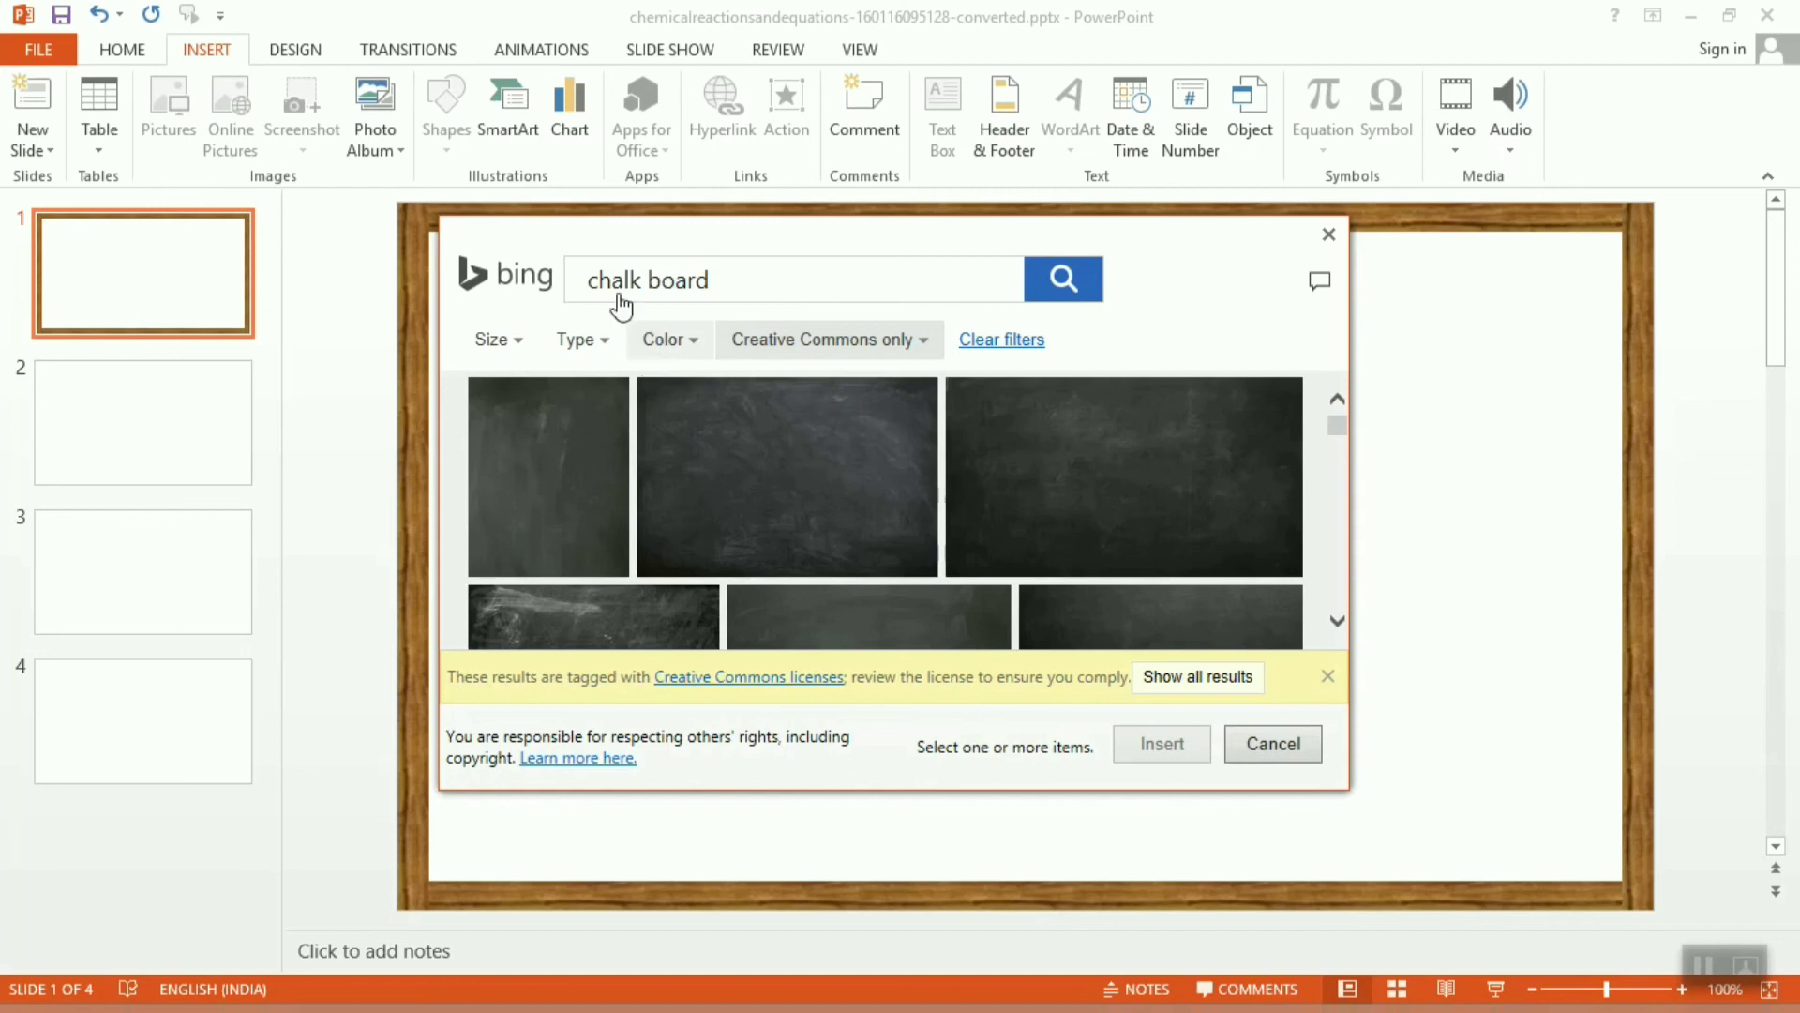
# Change the online image search to the suggested term "green chalkboard" and run it.
pyautogui.click(728, 281)
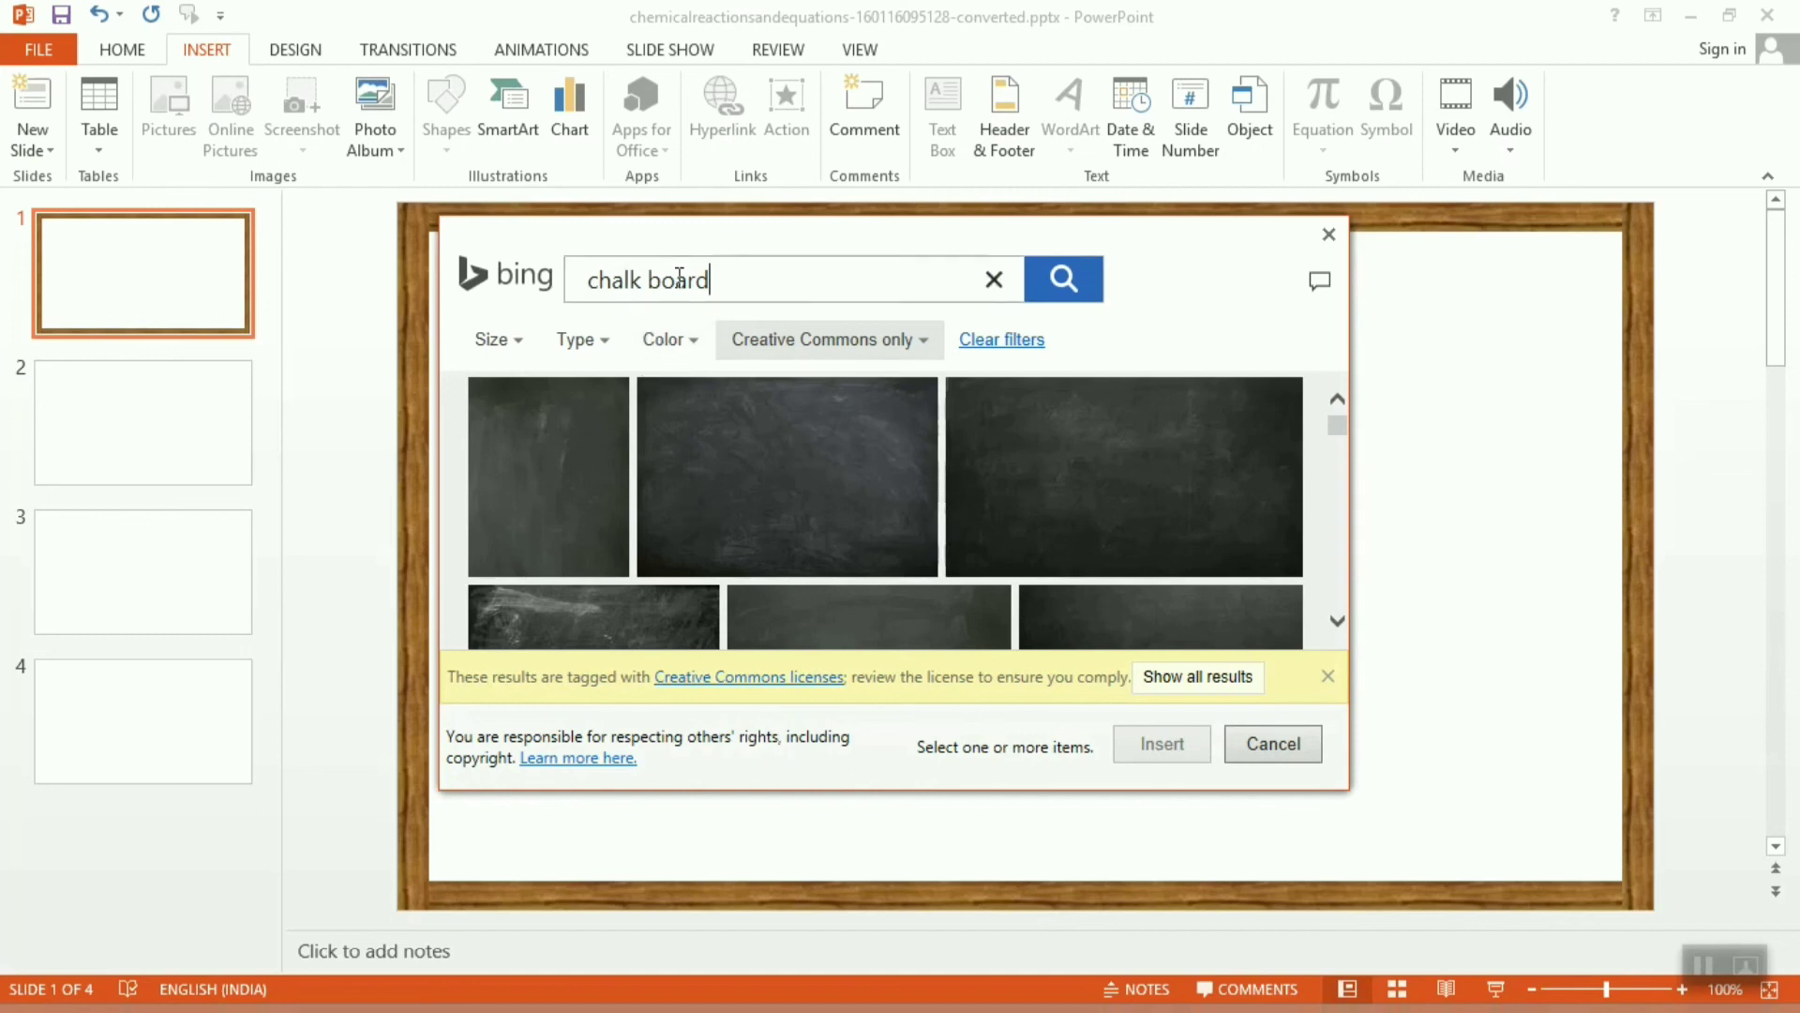
pyautogui.click(598, 280)
pyautogui.write('grenn')
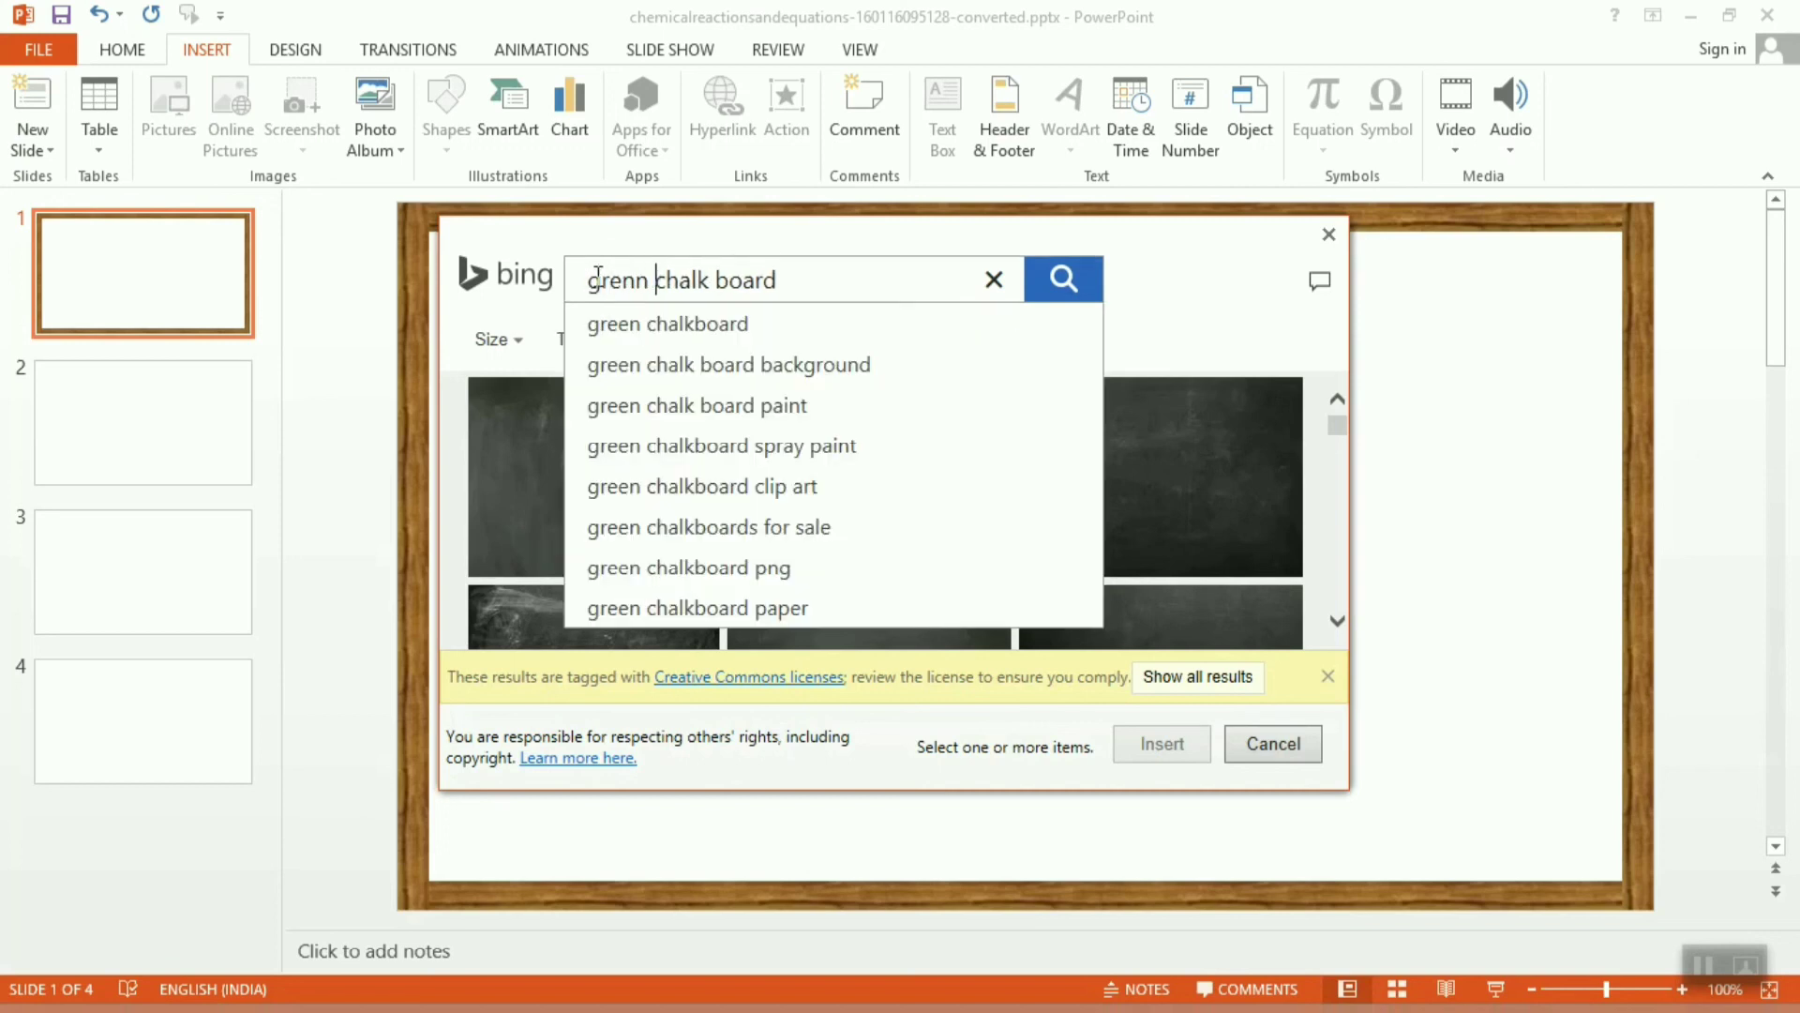
pyautogui.click(666, 329)
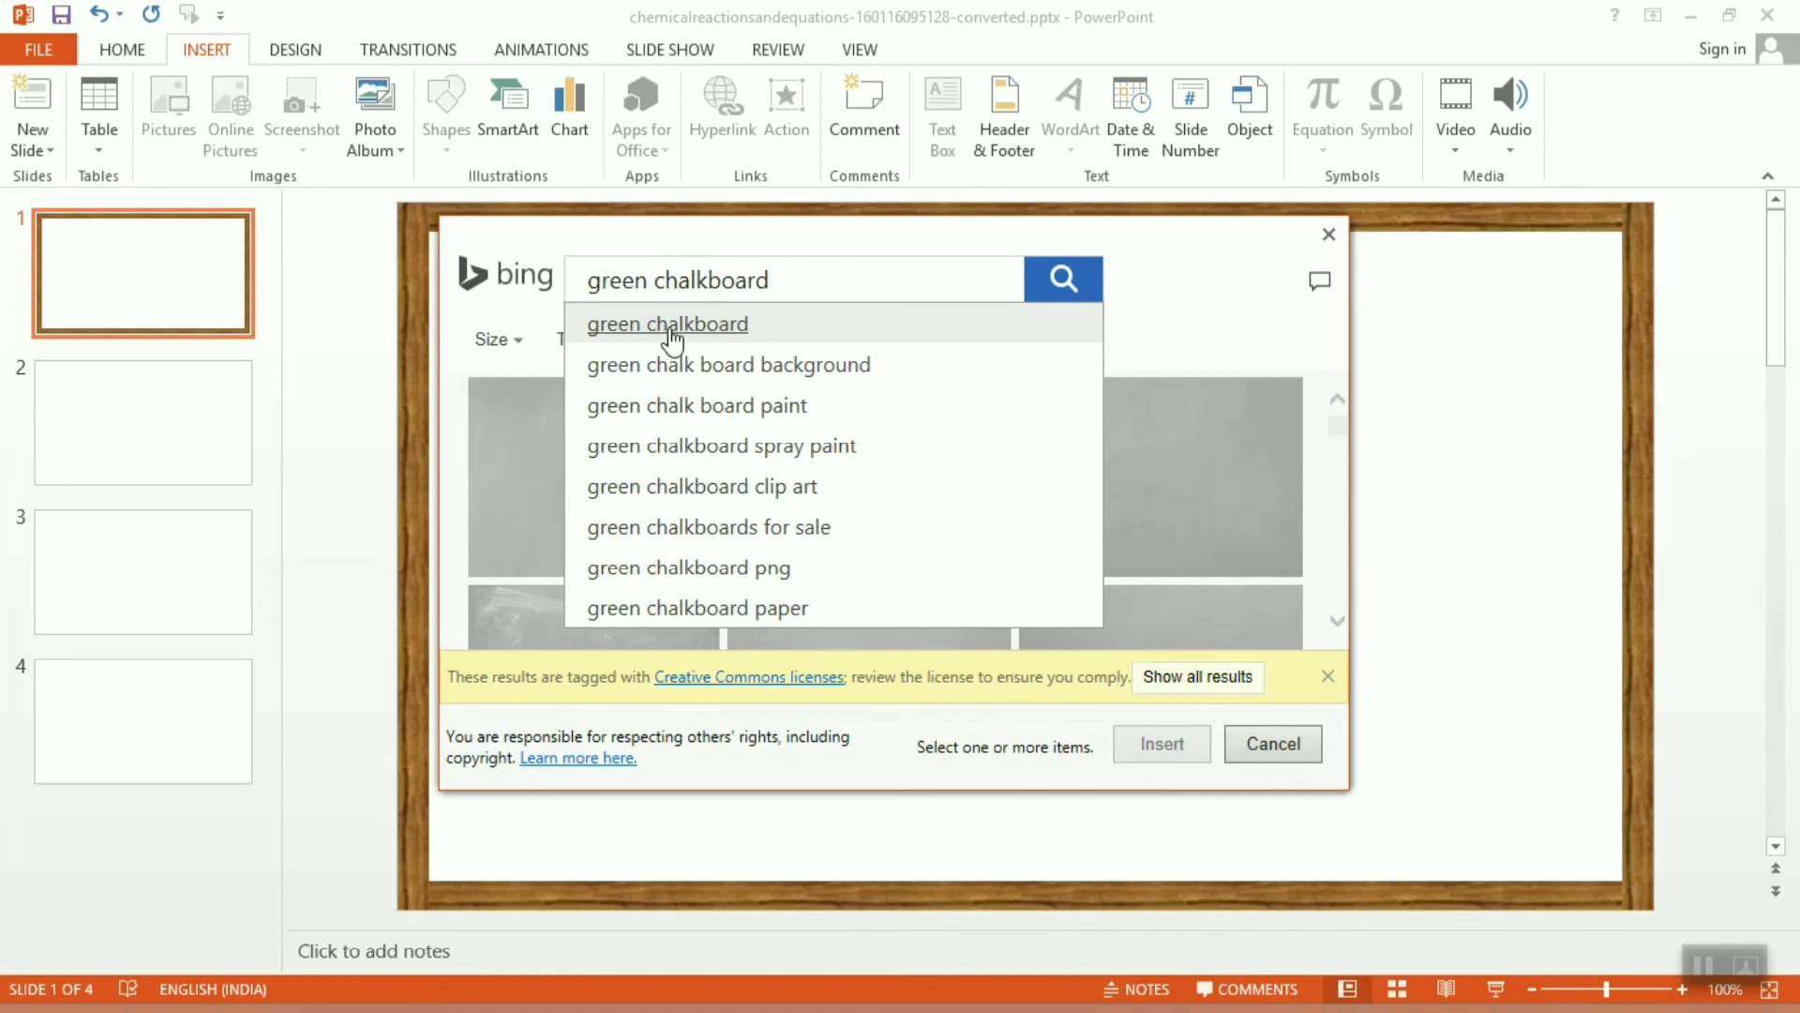
pyautogui.click(1065, 281)
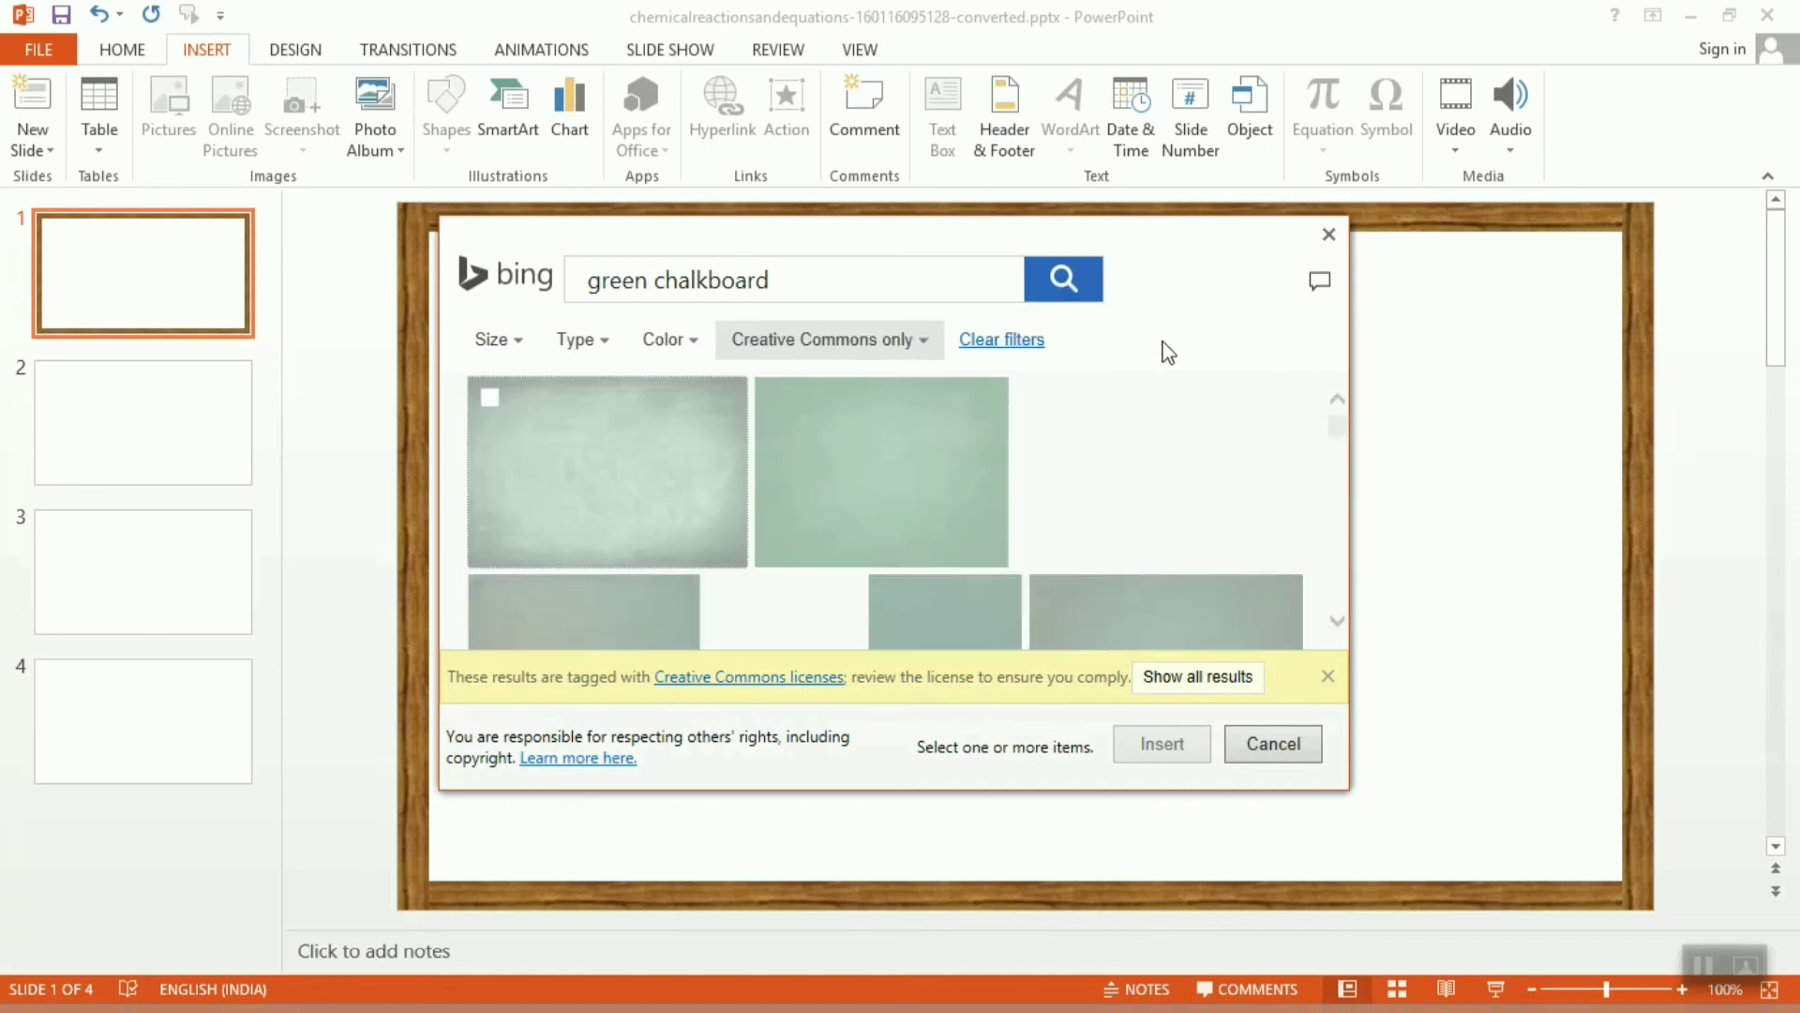
# Insert the plain green 800 x 600 chalkboard picture from the search results into slide 1.
pyautogui.scroll(-5, 938, 497)
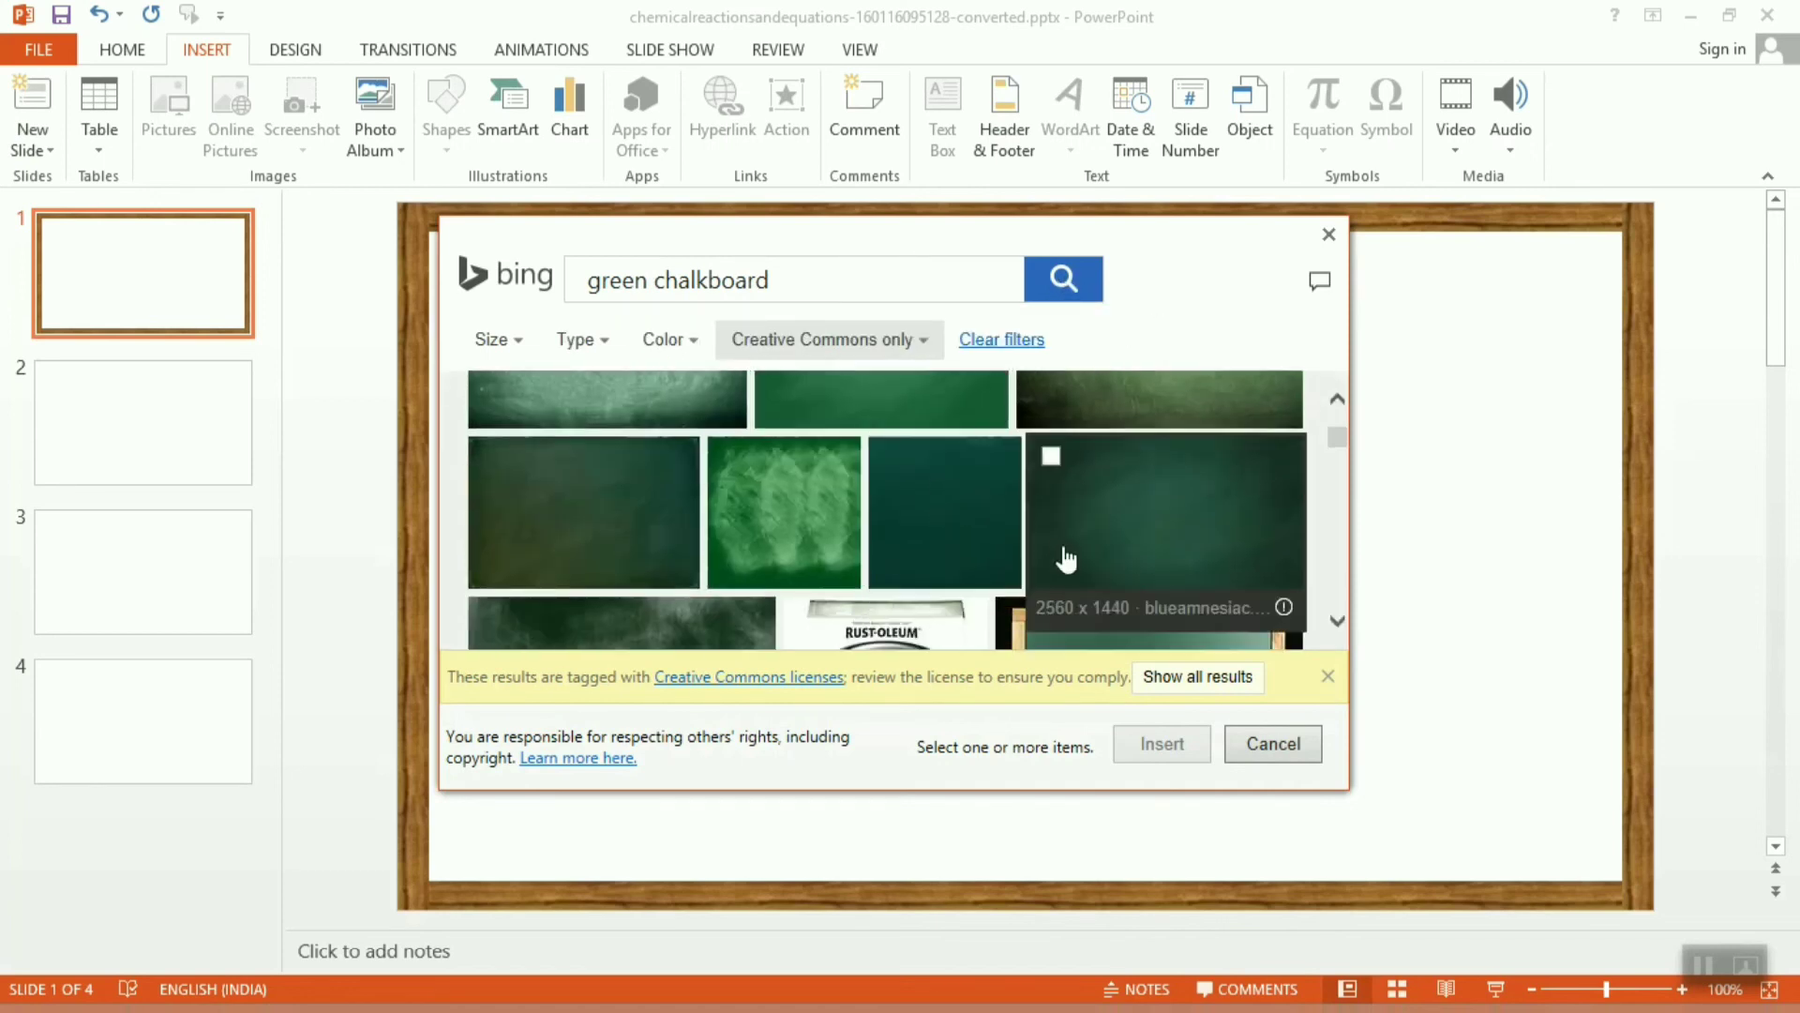
pyautogui.scroll(4, 937, 563)
pyautogui.scroll(-3, 886, 572)
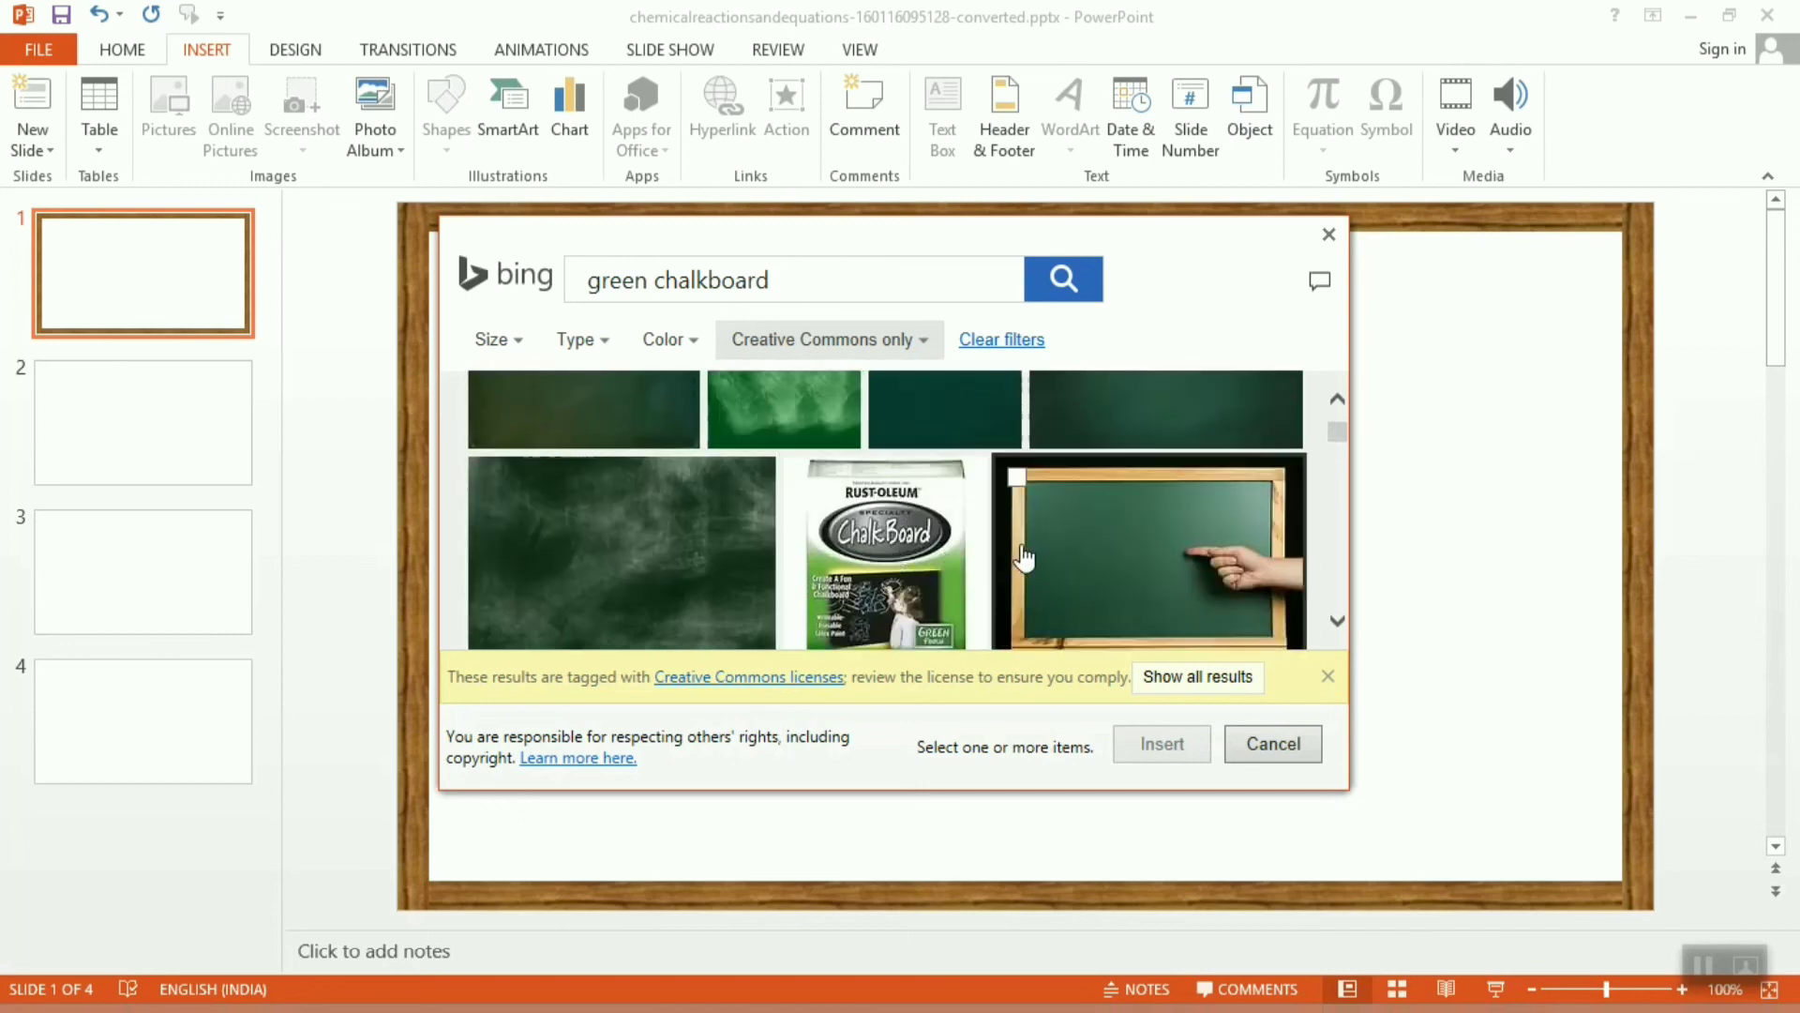
pyautogui.scroll(2, 626, 528)
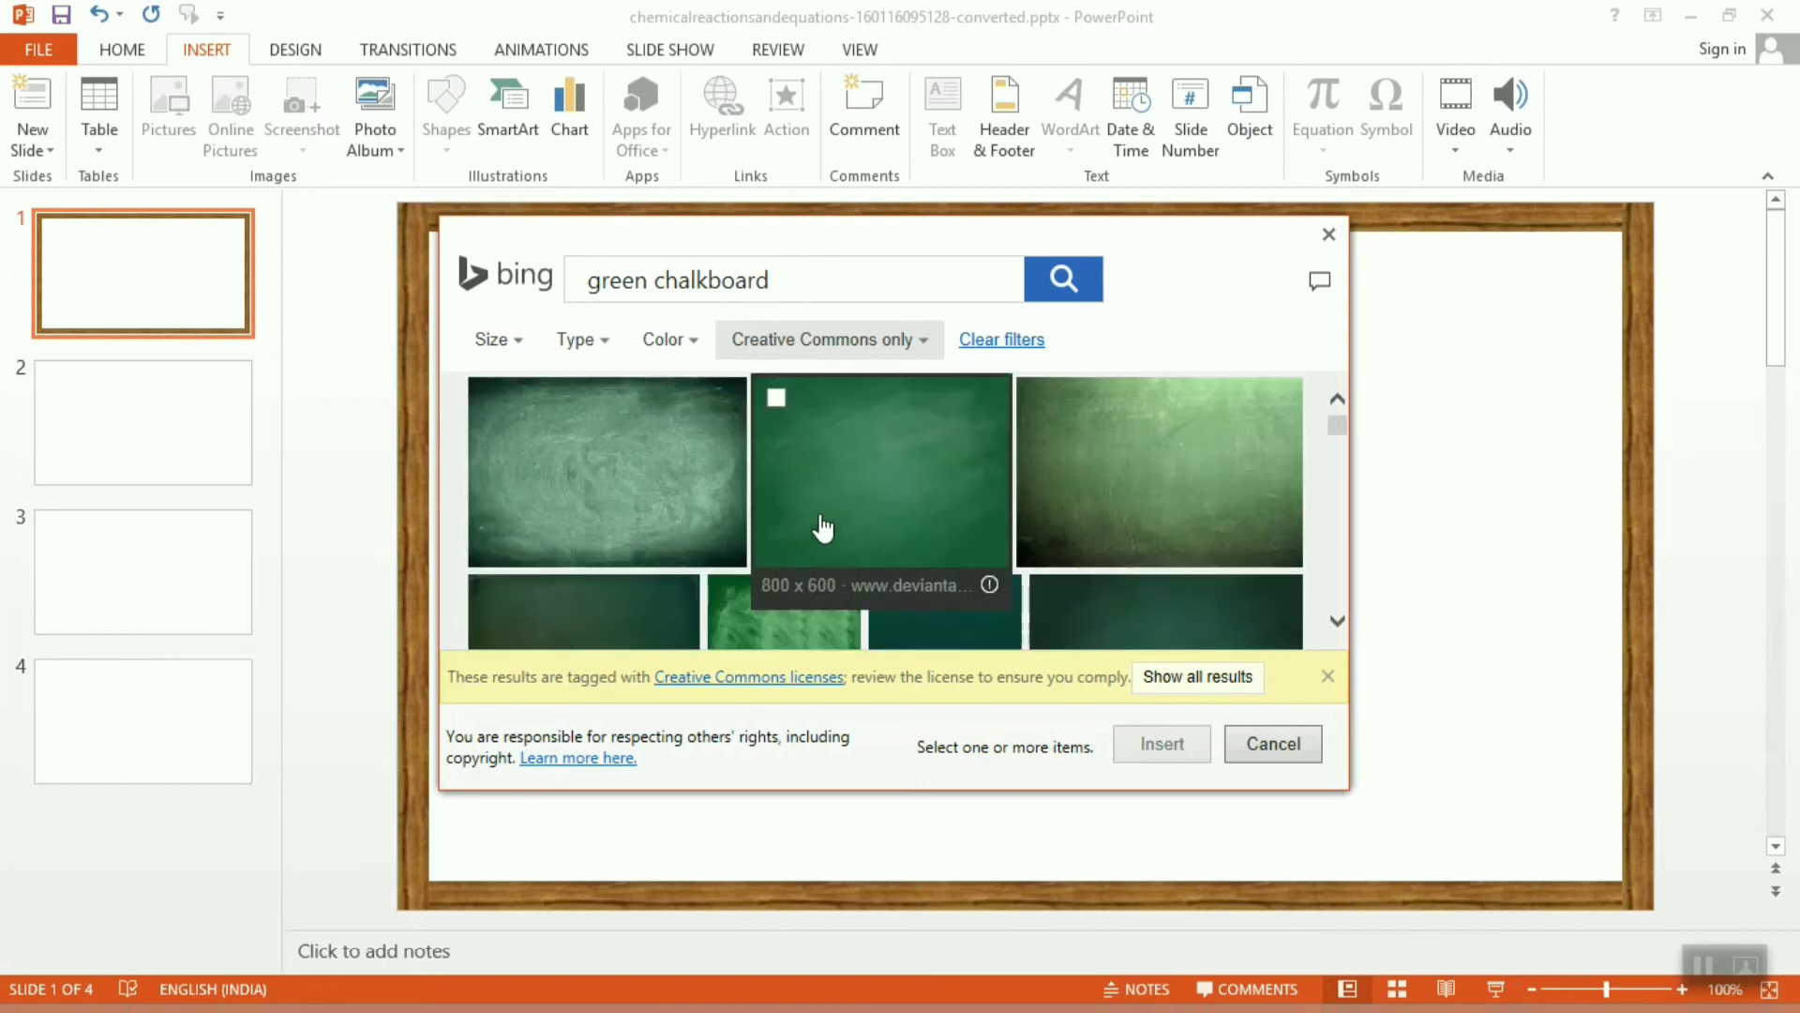
pyautogui.click(884, 500)
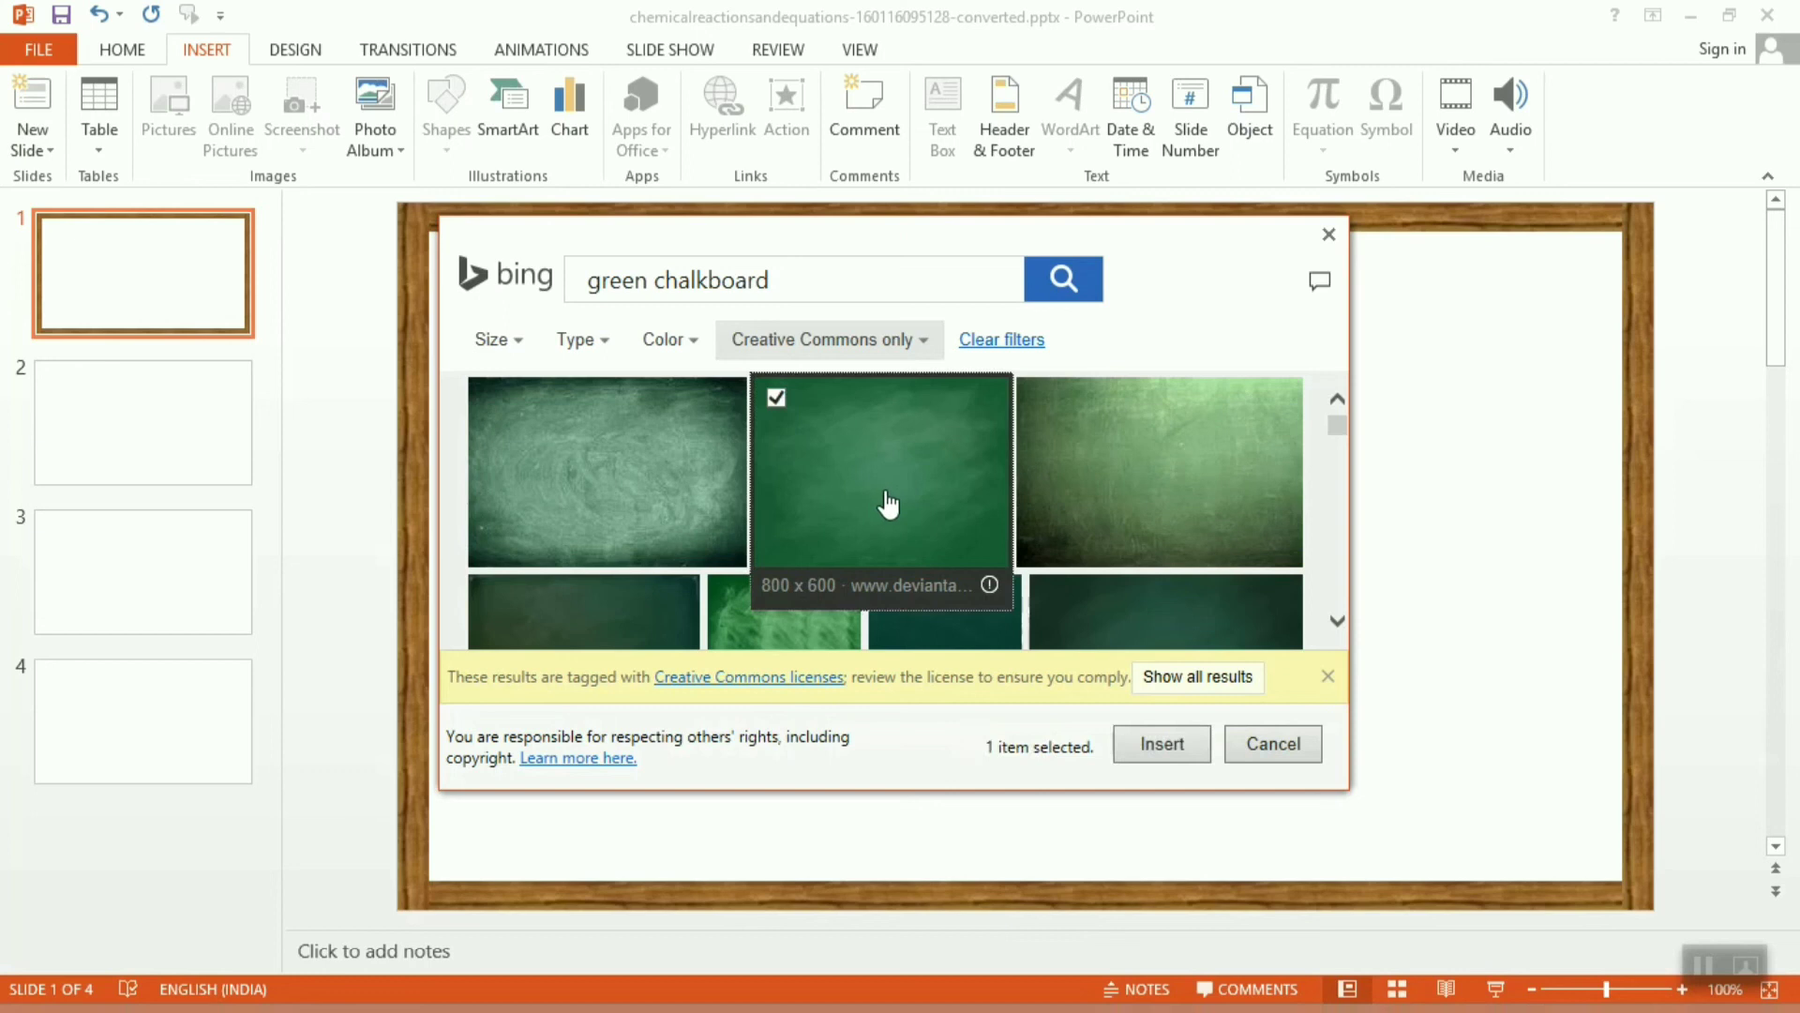
pyautogui.click(1170, 750)
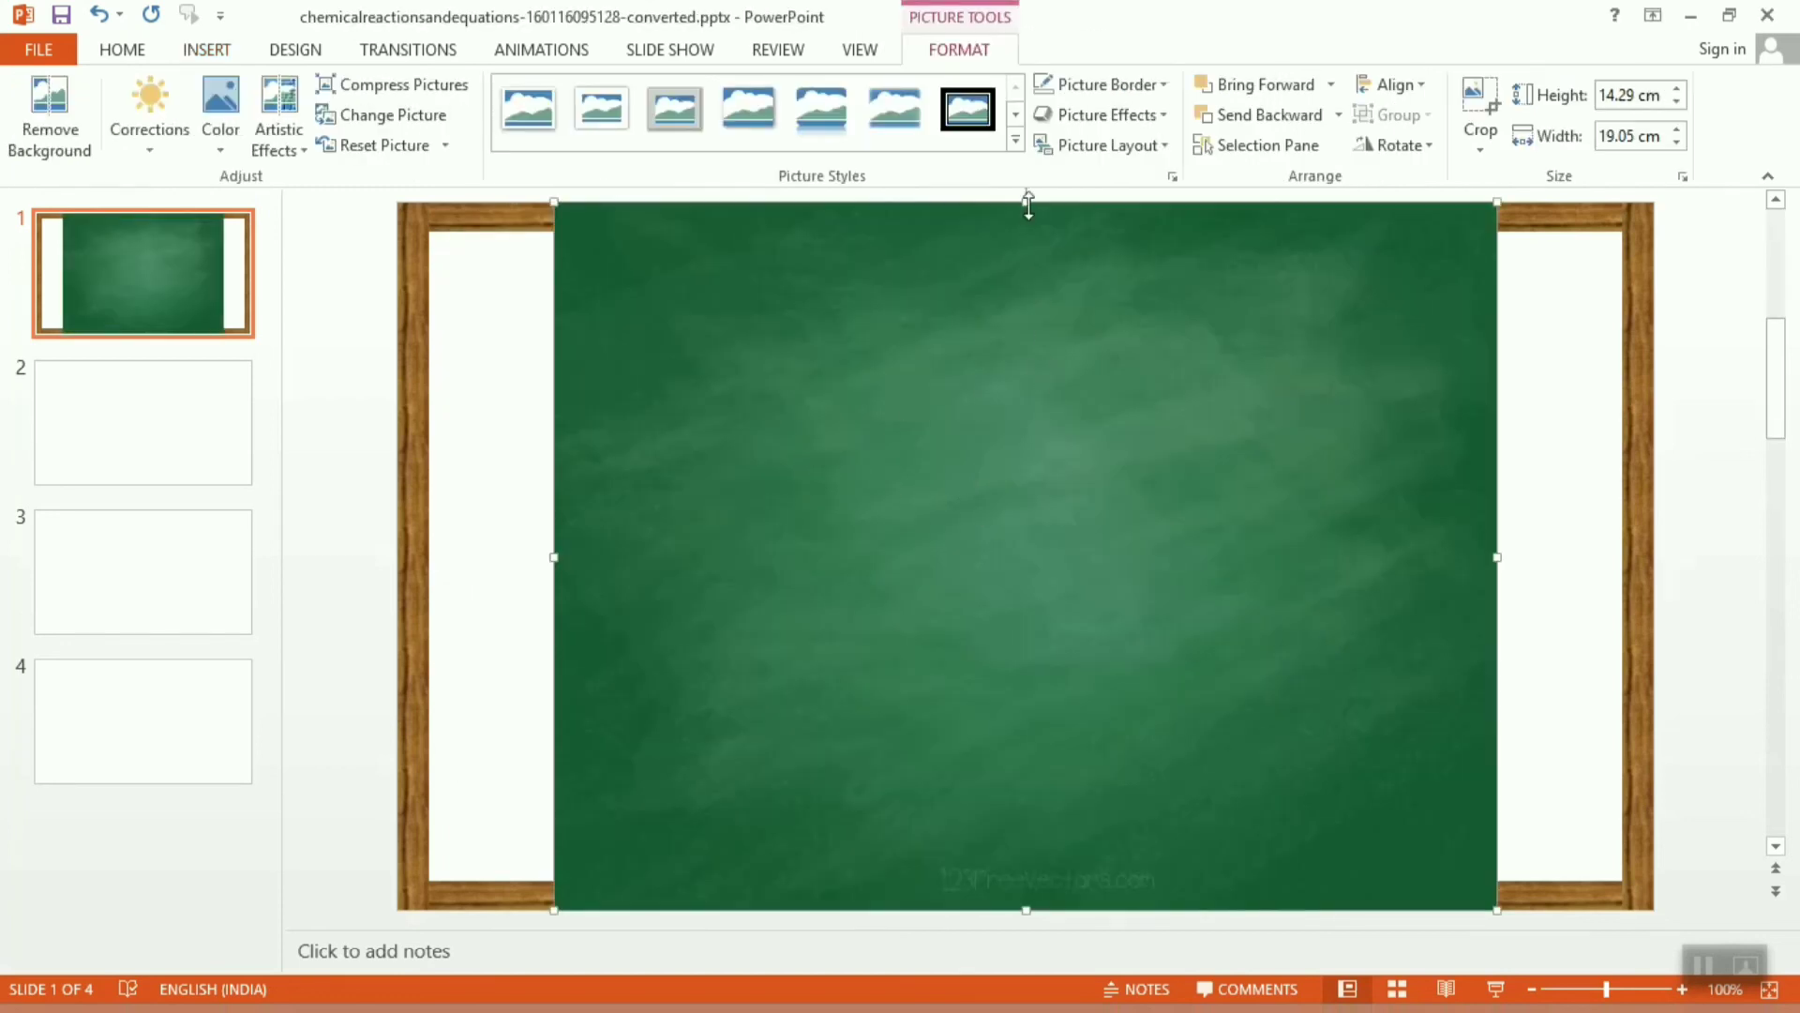
# Resize the green chalkboard picture to fill the inside of the wooden frame exactly, about 24.1 cm wide, and deselect it.
pyautogui.moveTo(1027, 208); pyautogui.dragTo(1024, 234)
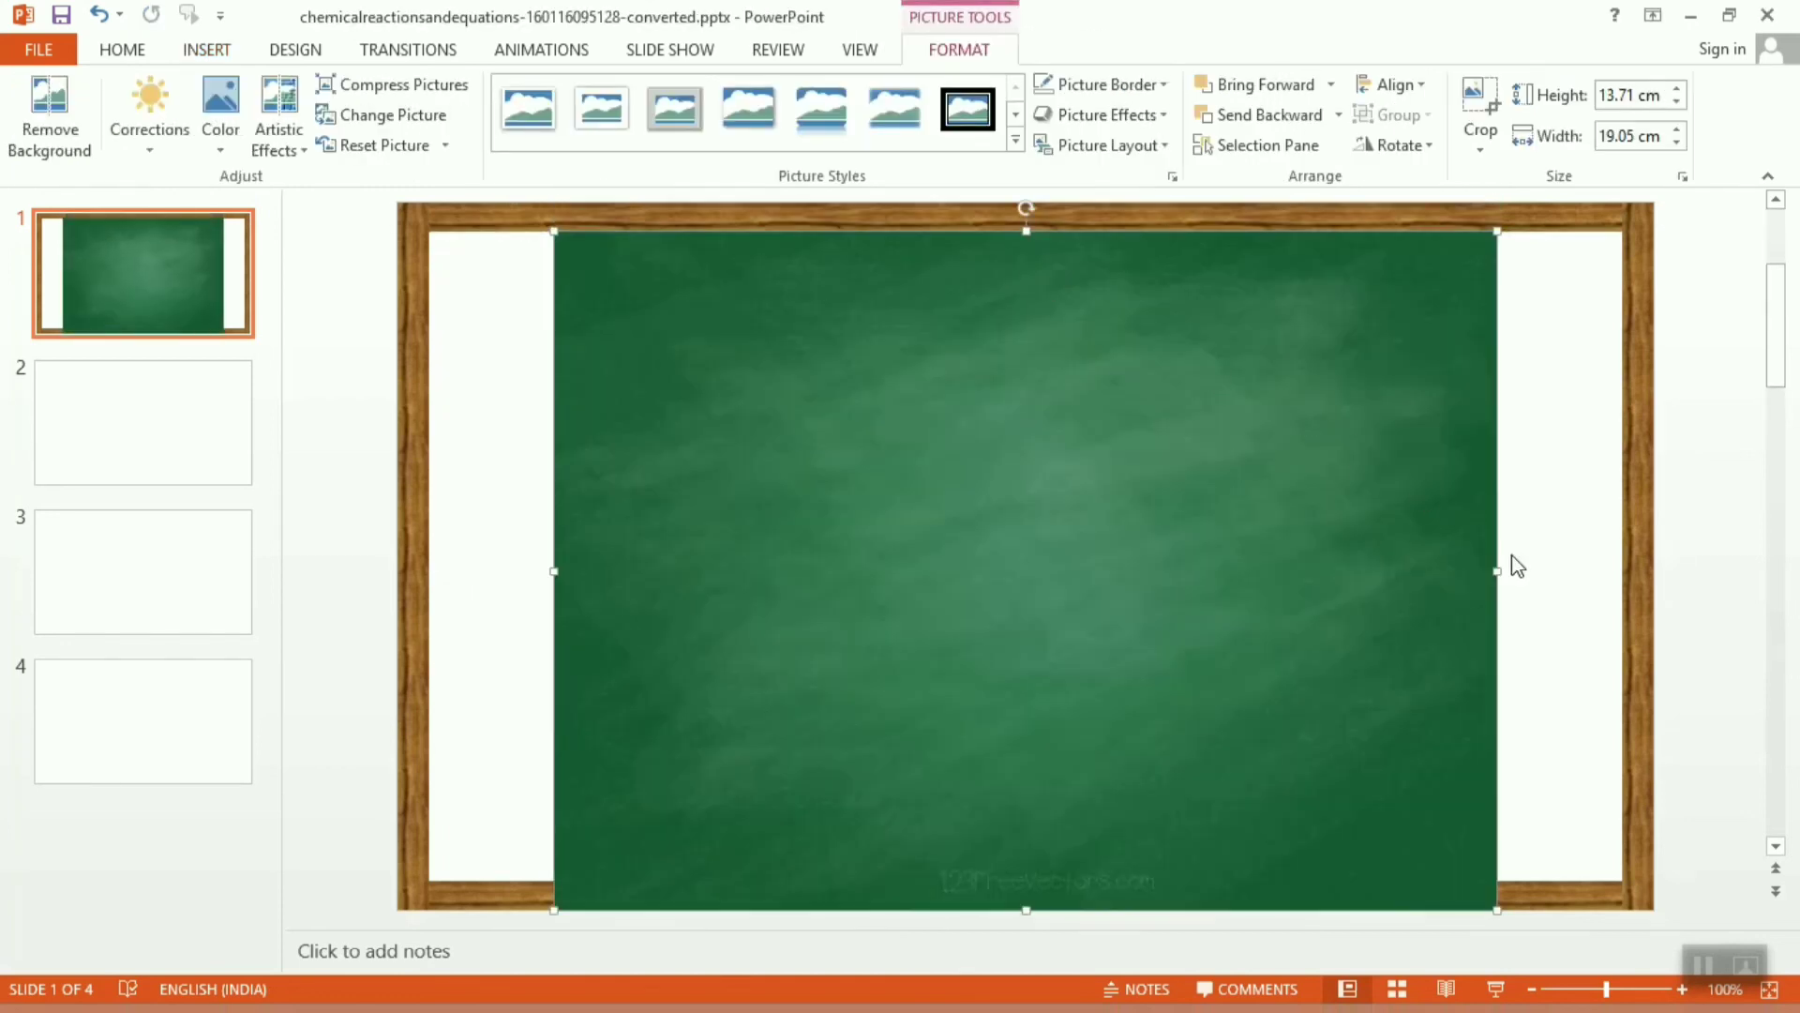
pyautogui.moveTo(1500, 568); pyautogui.dragTo(1623, 569)
pyautogui.moveTo(556, 572); pyautogui.dragTo(444, 562)
pyautogui.moveTo(426, 563); pyautogui.dragTo(428, 565)
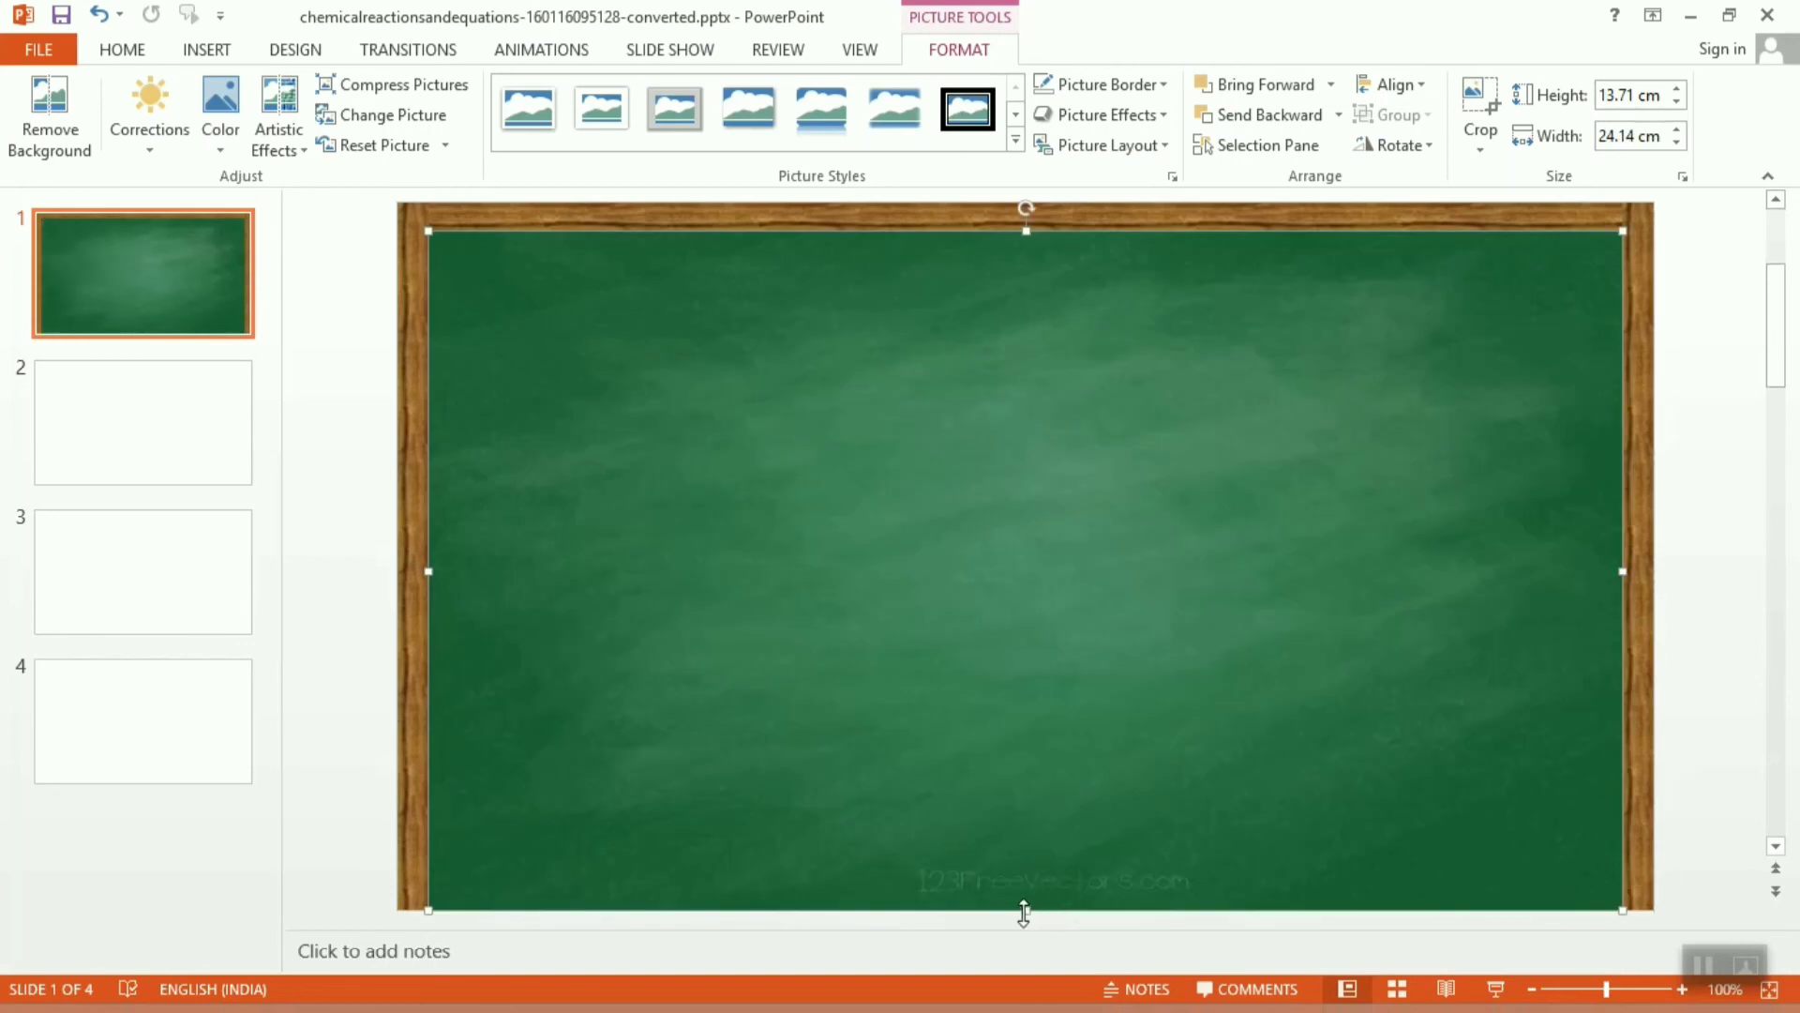
pyautogui.moveTo(1026, 909); pyautogui.dragTo(1022, 879)
pyautogui.click(378, 823)
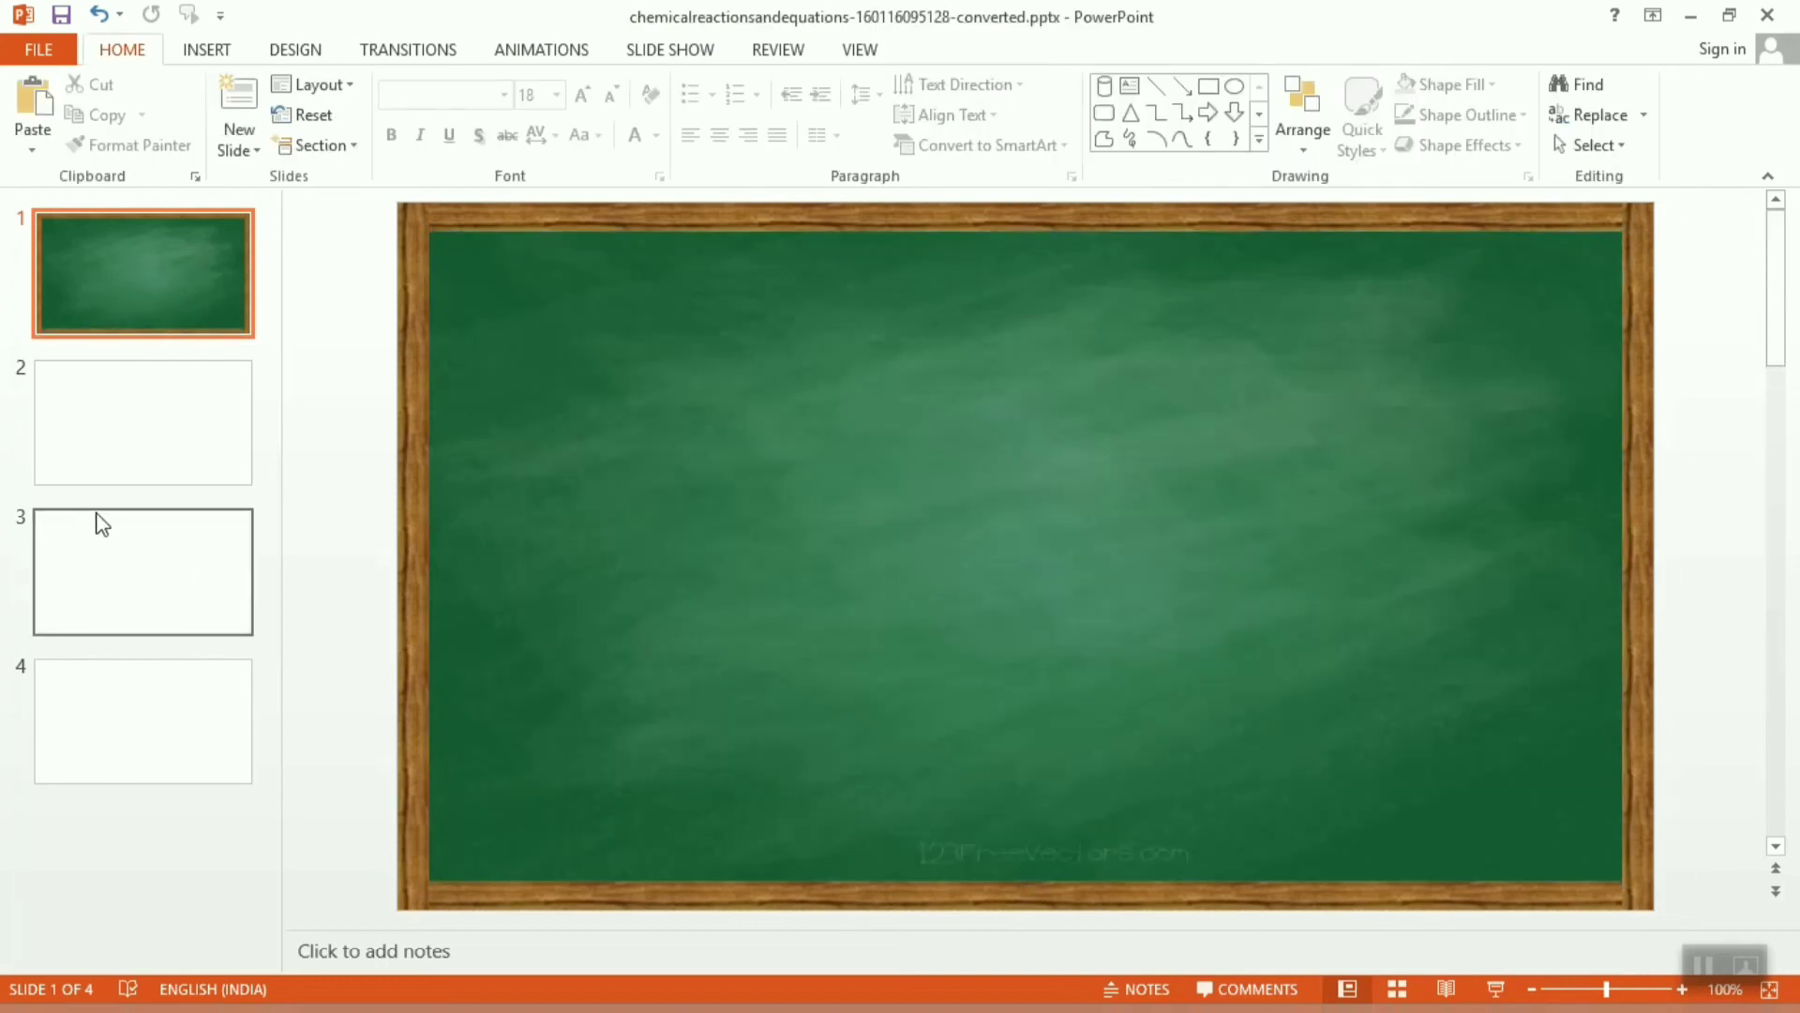